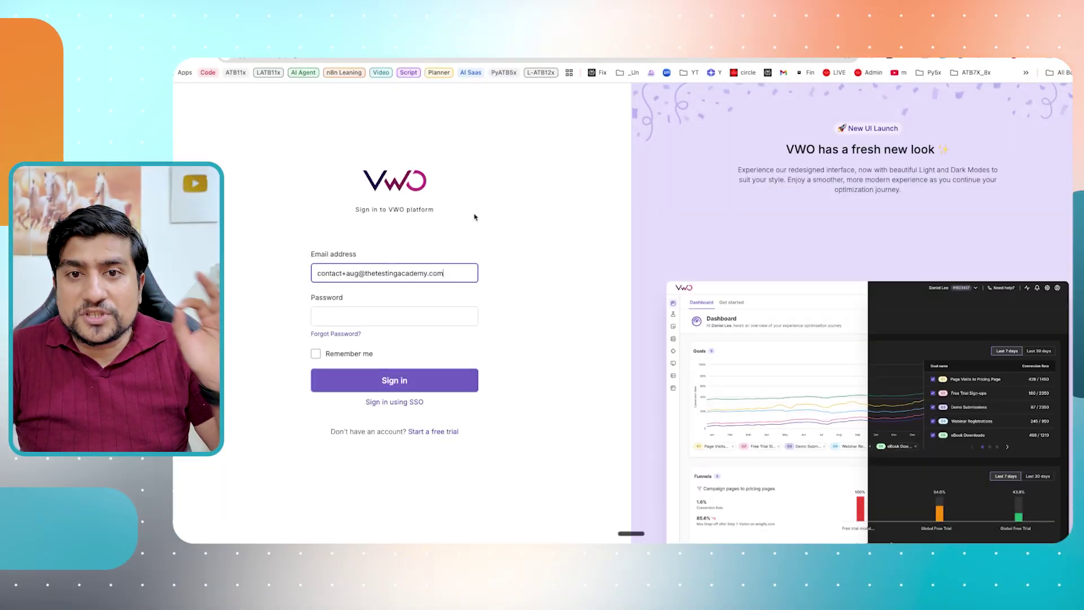
- Leave the VWO sign-in page for the Web Automation folder in Google Drive
left_click(562, 183)
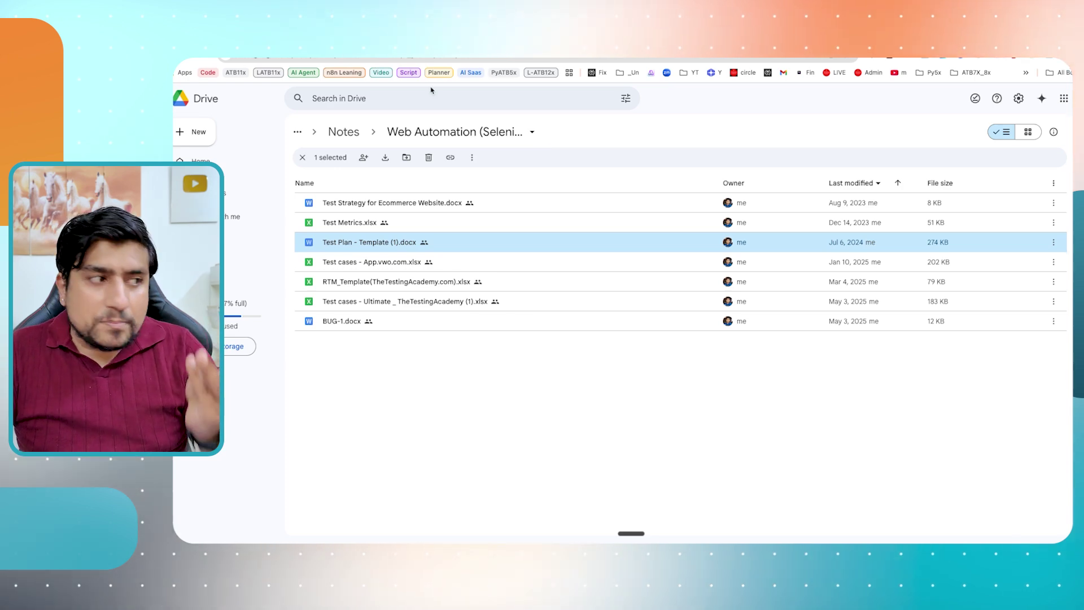
- Open the VIDE CODING diagram in Eraser, then start a new browser tab to return to VWO sign-in
left_click(336, 58)
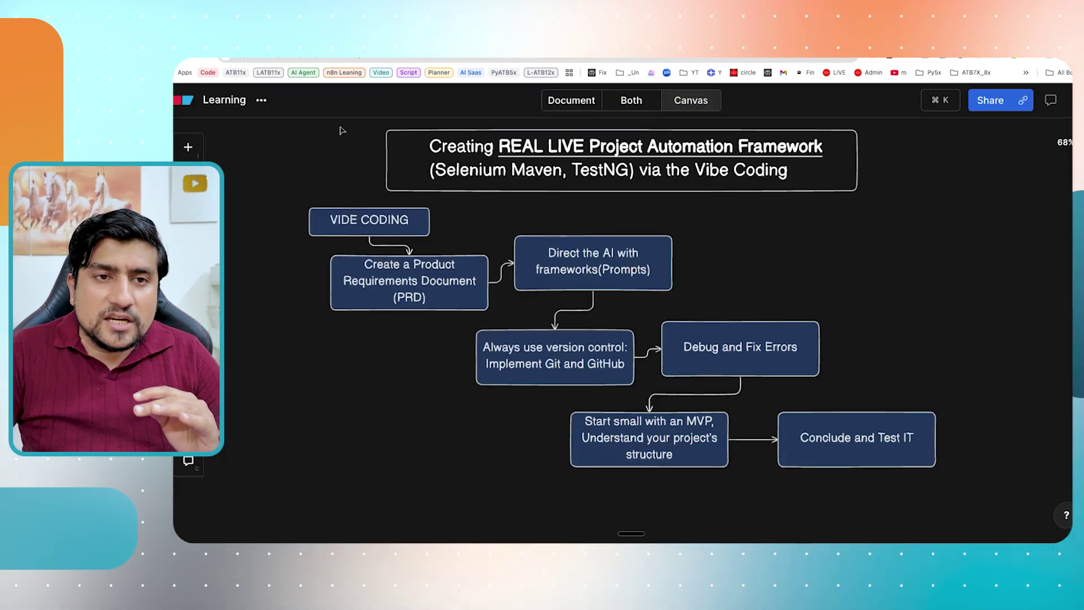
key("ctrl+Right")
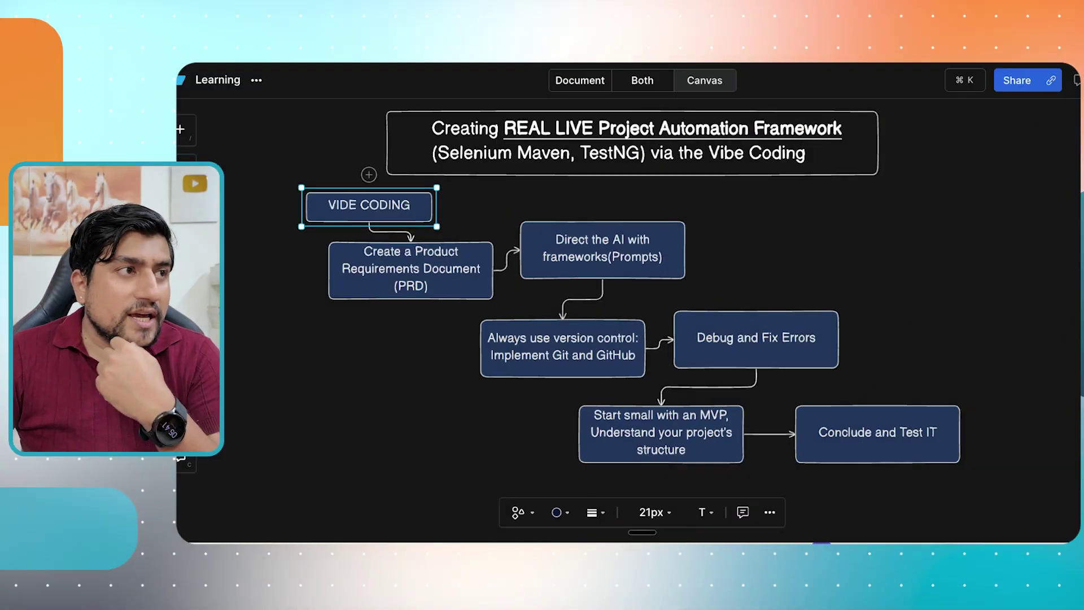
key("ctrl+t")
type("stingacademy.com")
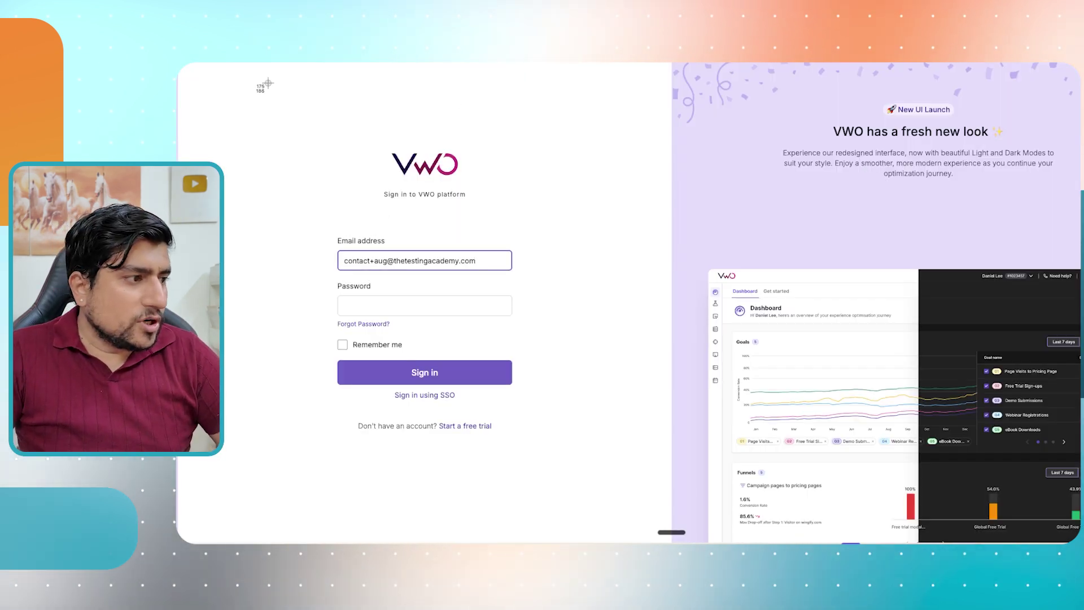
- Screenshot the VWO sign-in form, sign in, and attach the first PNG to Perplexity's ask box
left_click_drag(263, 82, 641, 542)
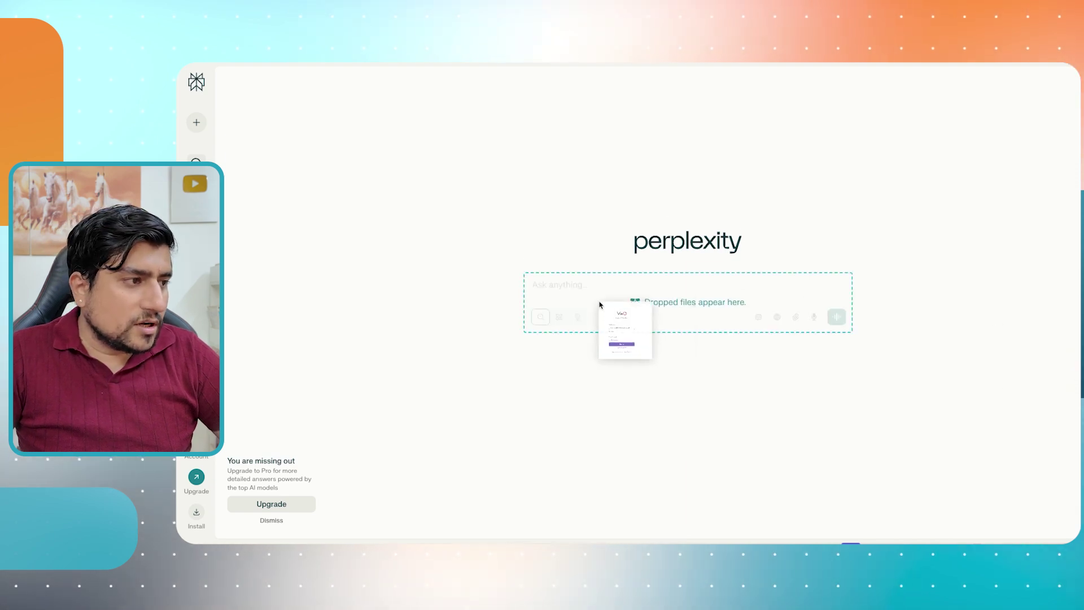
left_click_drag(599, 305, 600, 306)
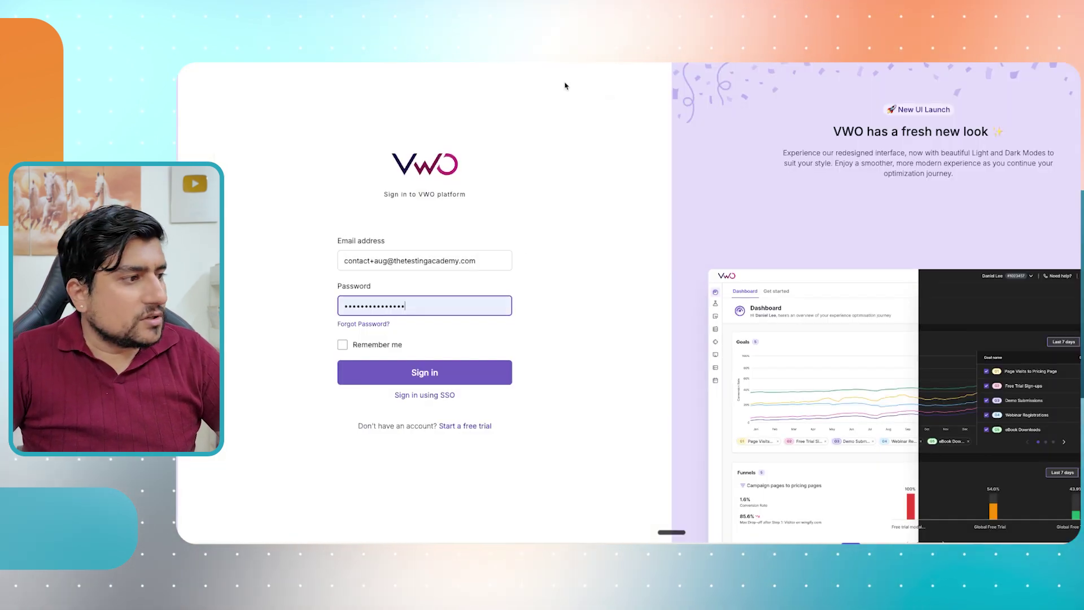
left_click(470, 375)
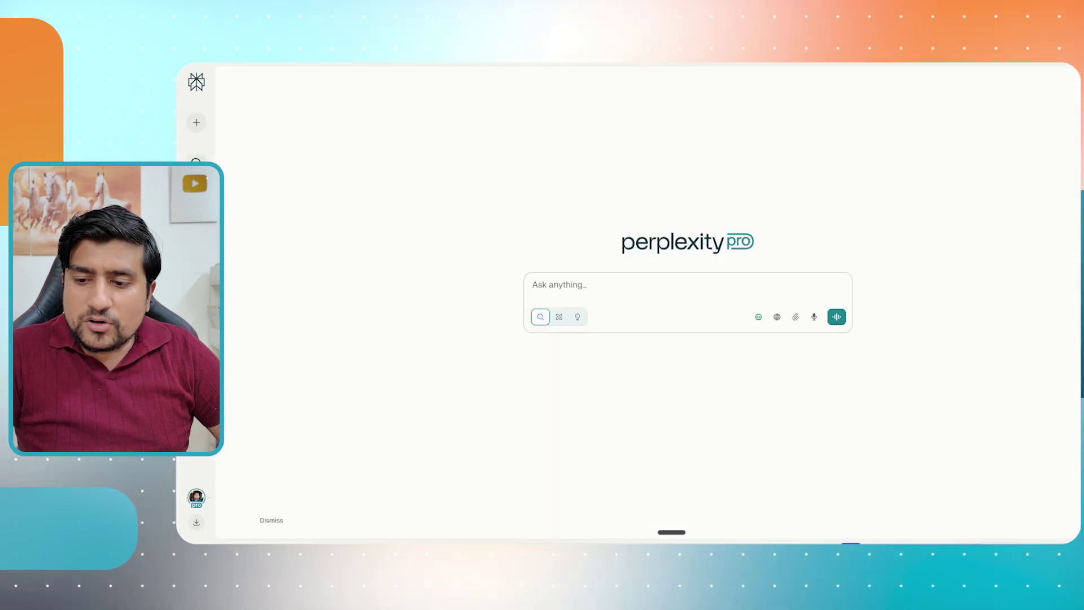
left_click_drag(1050, 322, 572, 295)
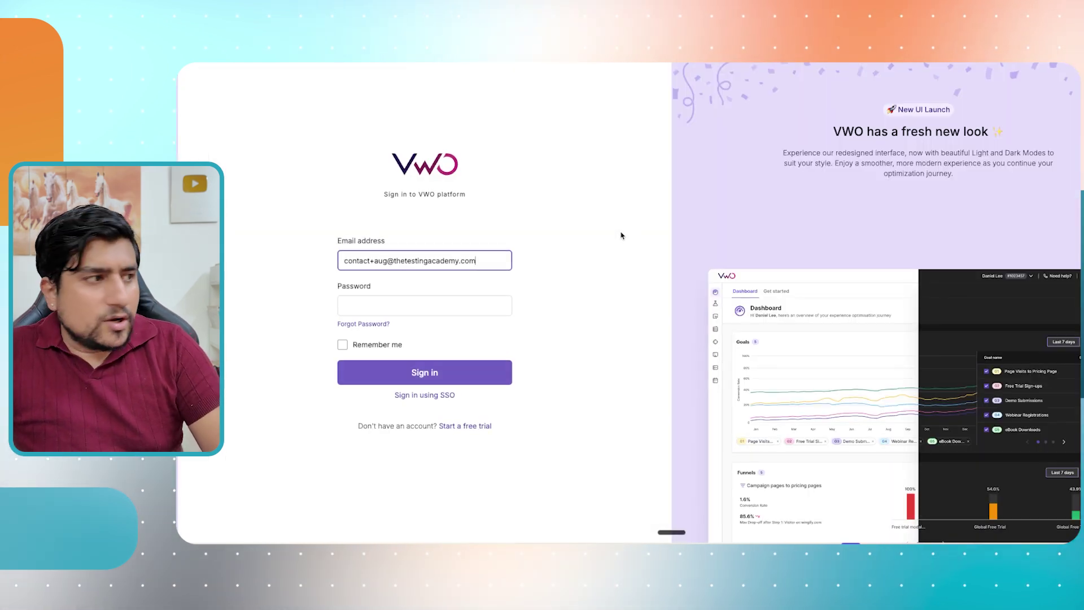
- Capture another region of the VWO page and attach it as the second screenshot
key("super+shift+4")
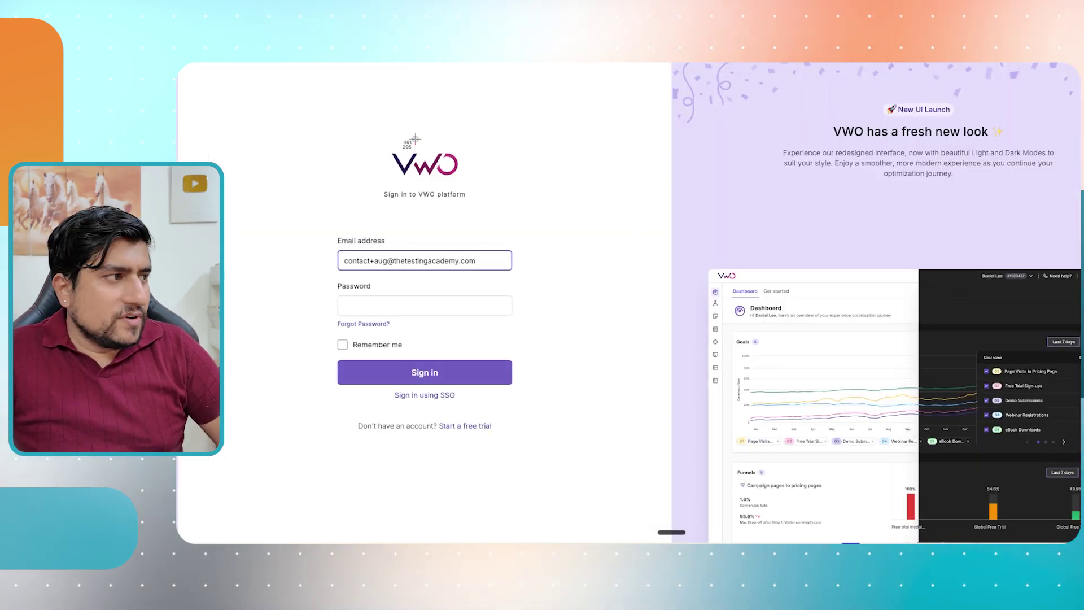
left_click_drag(242, 63, 585, 480)
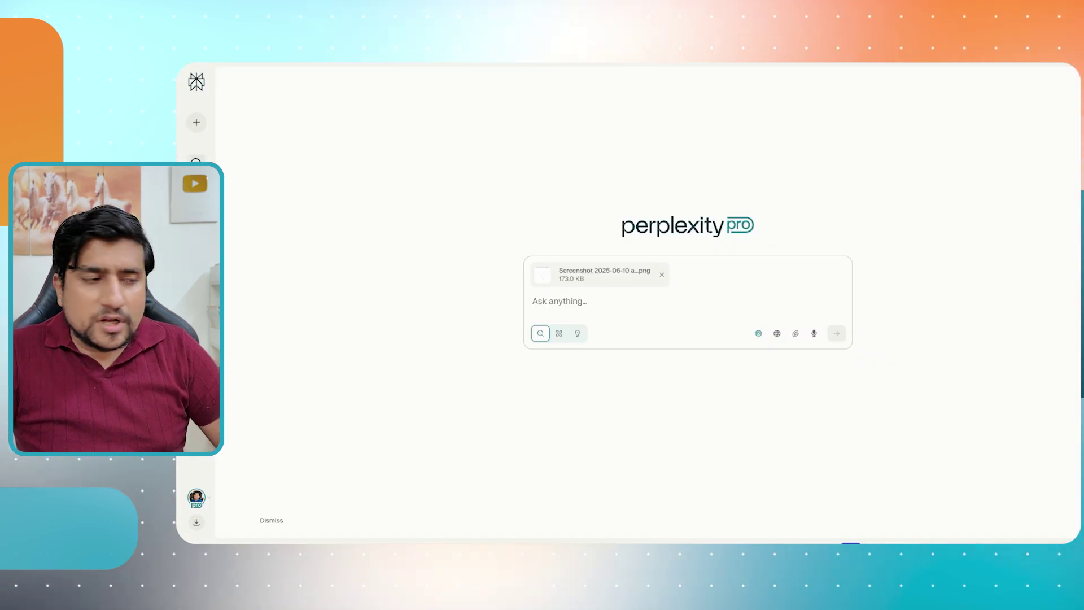
left_click_drag(1016, 497, 808, 249)
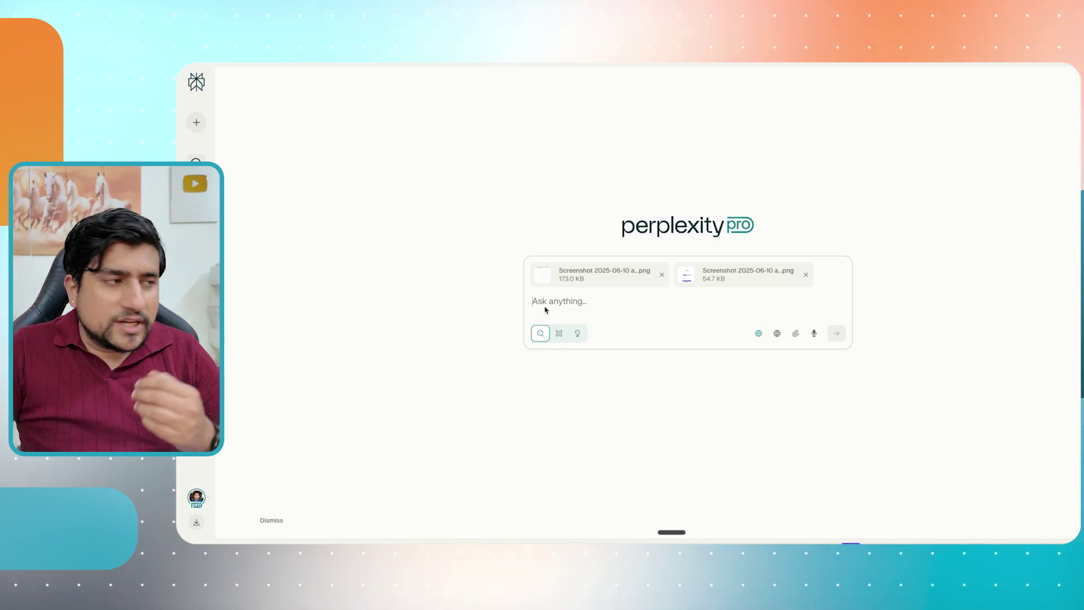
- Open withaqua.com, then dictate the PRD request for the login-and-dashboard web app into Perplexity
key("super+t")
type("w")
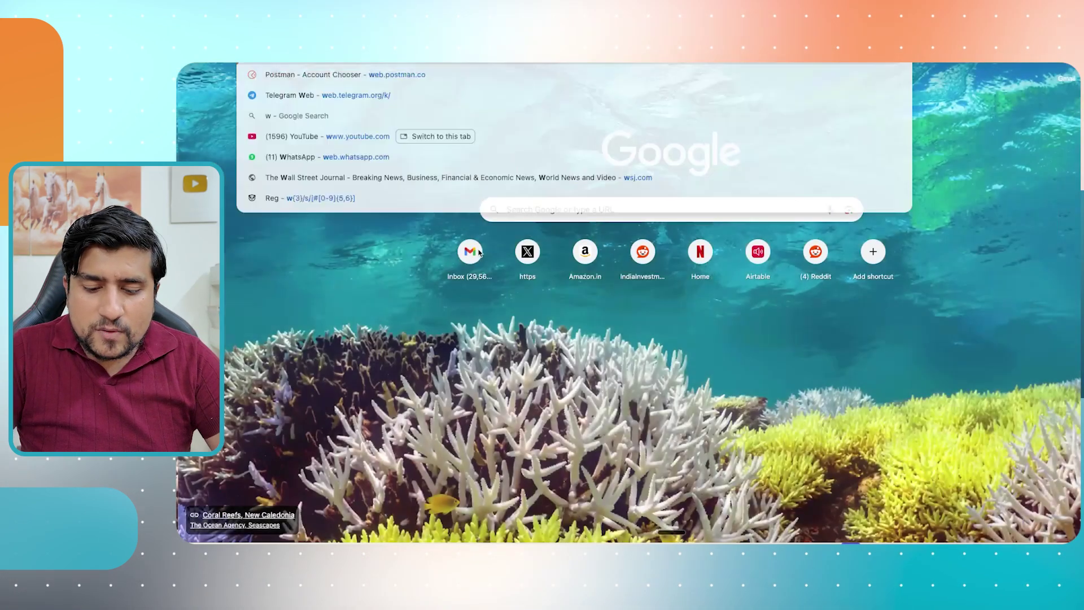
type("ithaaqu")
key("Return")
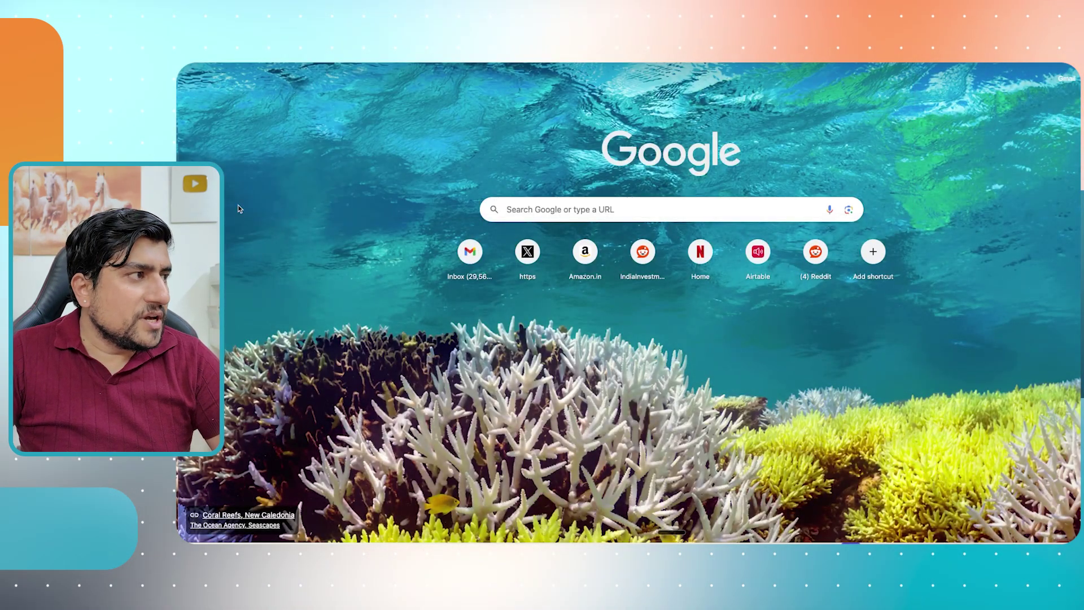
key("ctrl+l")
key("Return")
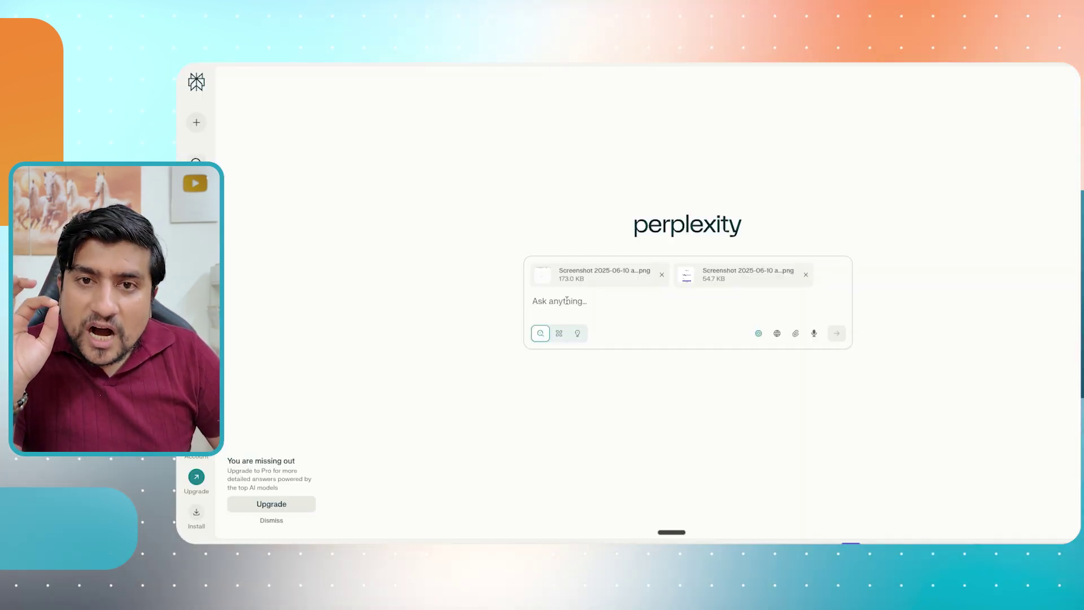
key("fn")
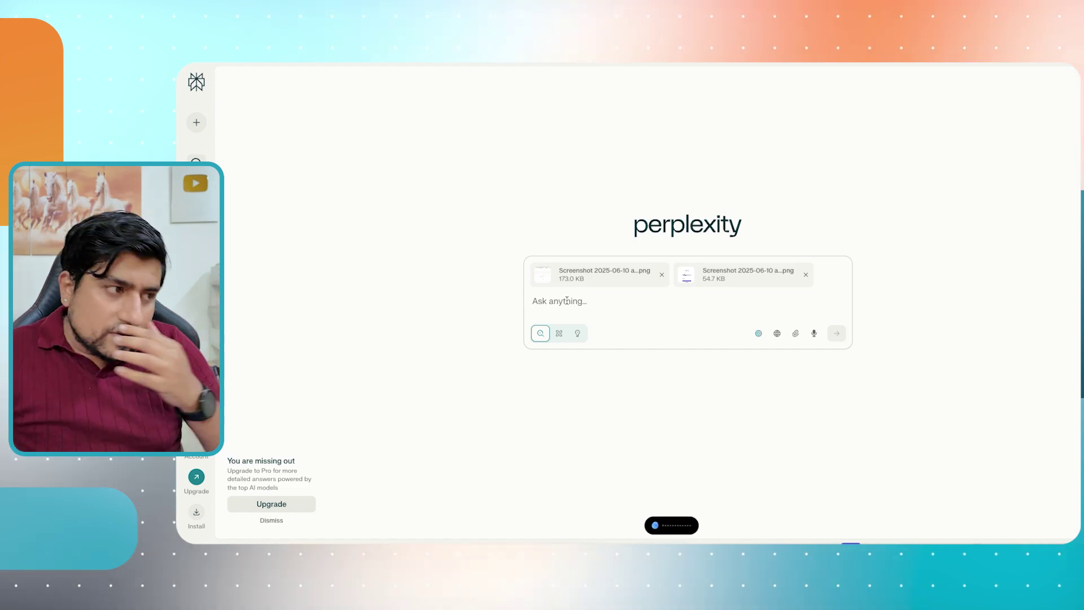
key("ctrl+super")
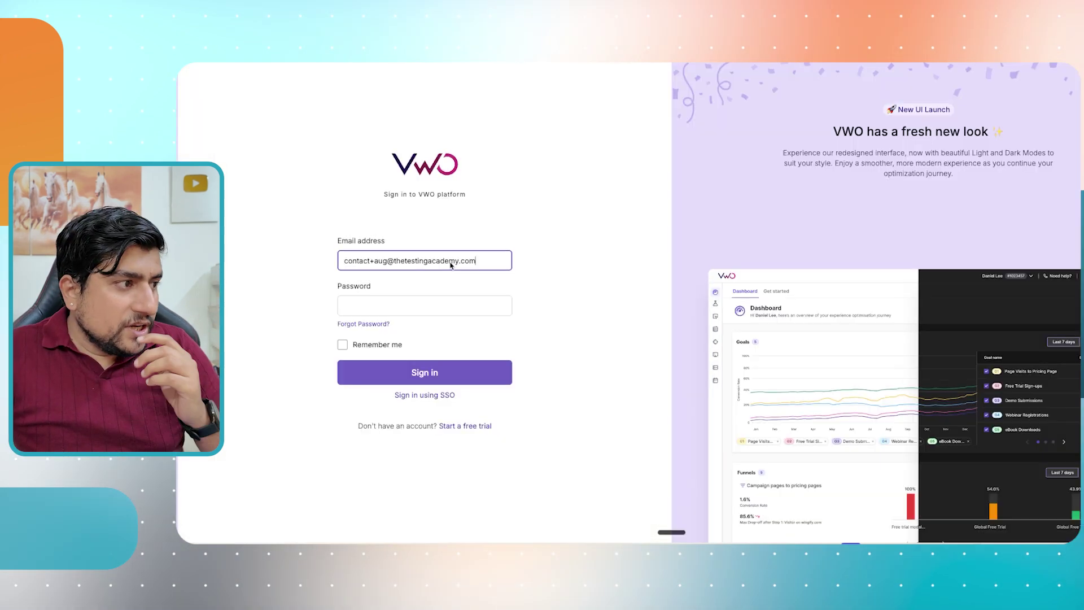
- Attempt a VWO login with an invalid password to trigger the error message
left_click(424, 304)
key("ctrl+v")
left_click(399, 372)
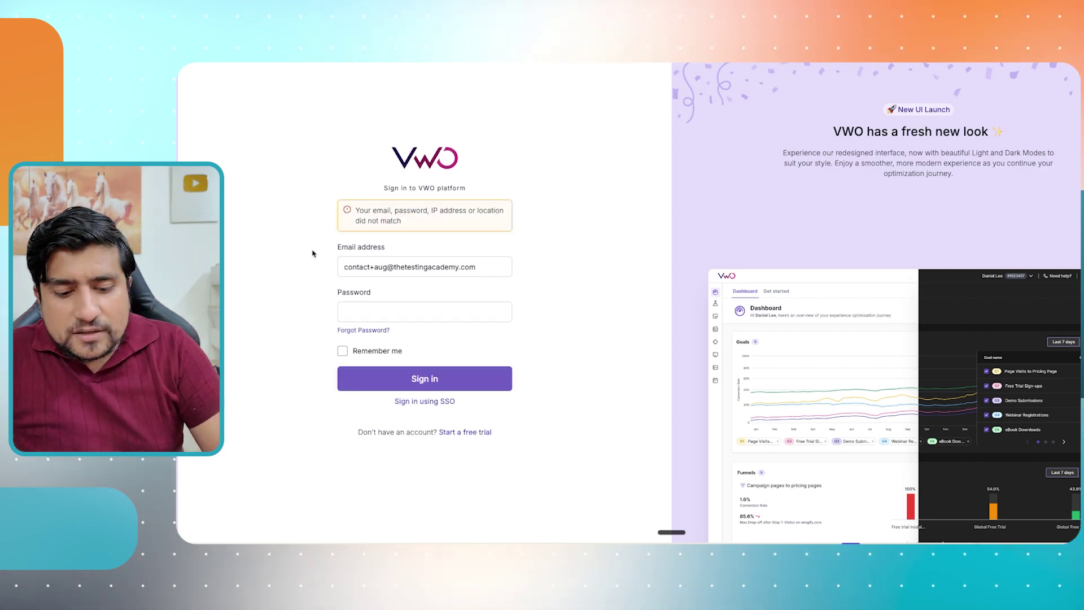
- Screenshot the failed-login error and attach it as a third image to the Perplexity prompt
key("super+shift+4")
left_click_drag(259, 97, 575, 479)
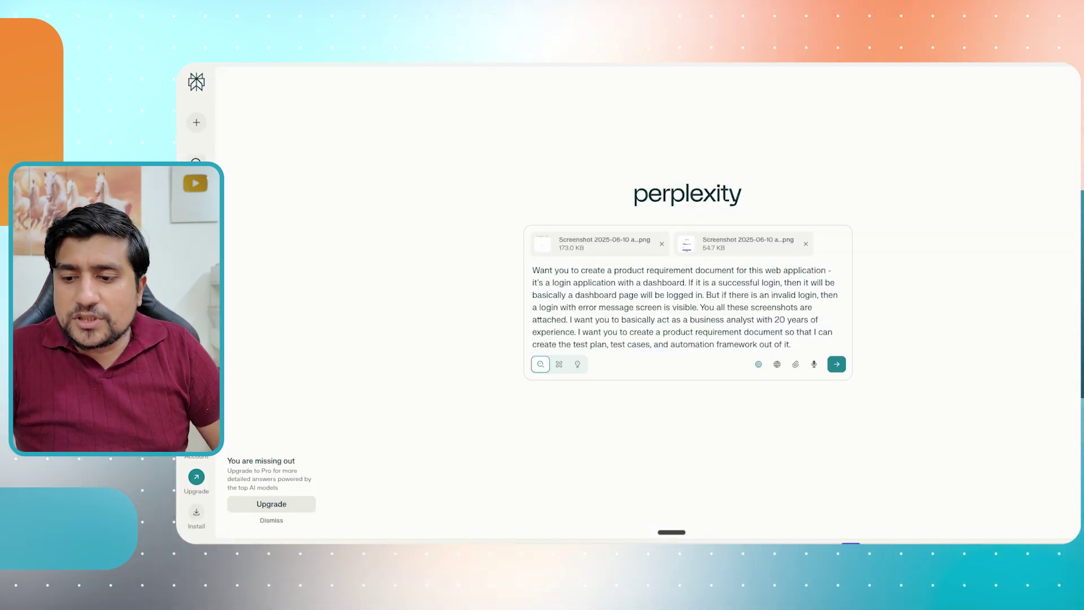
left_click_drag(1005, 497, 668, 279)
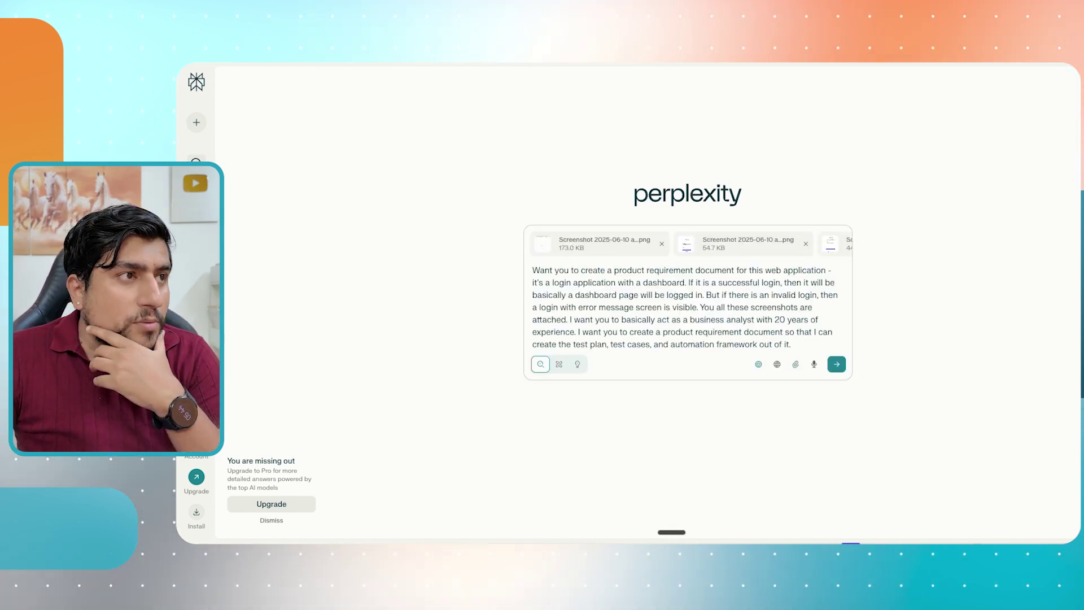
key("alt+Tab")
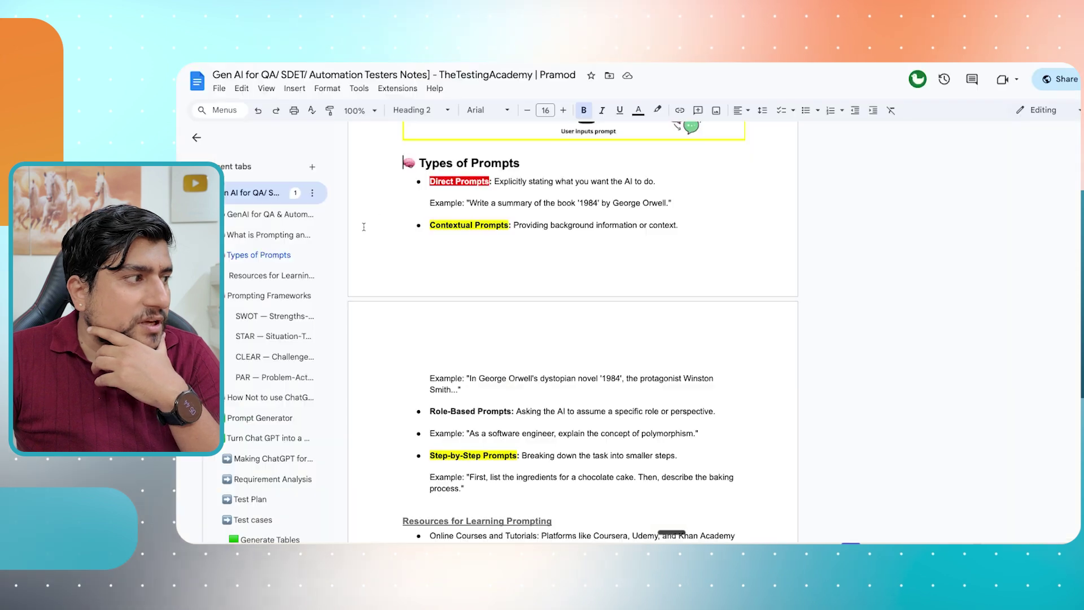
- Review What is Prompting and Types of Prompts in the notes, then submit the PRD prompt
left_click(265, 235)
left_click(265, 256)
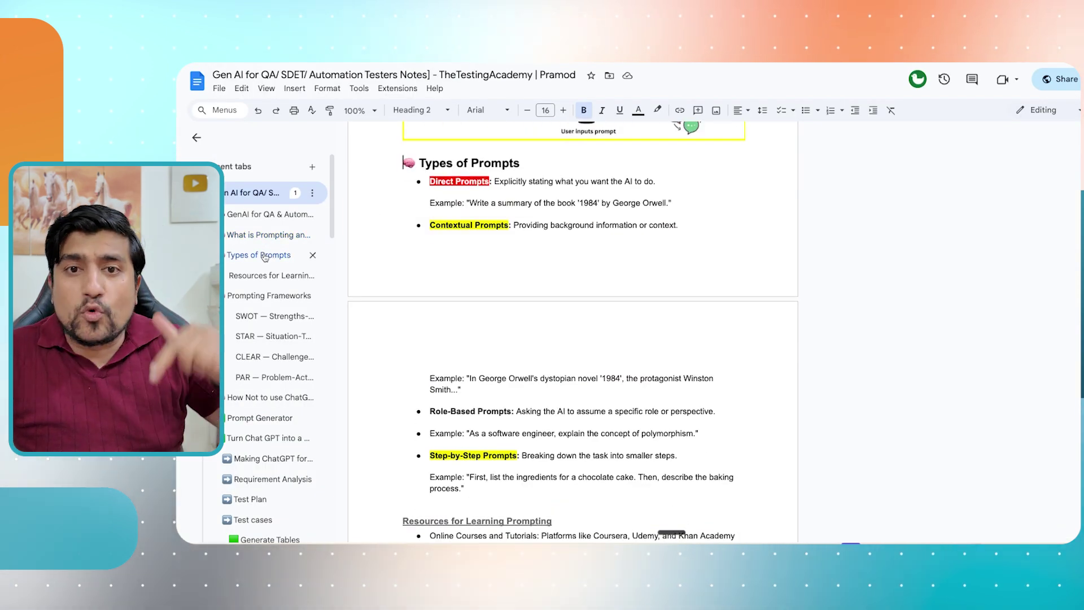
key("alt+Tab")
key("Return")
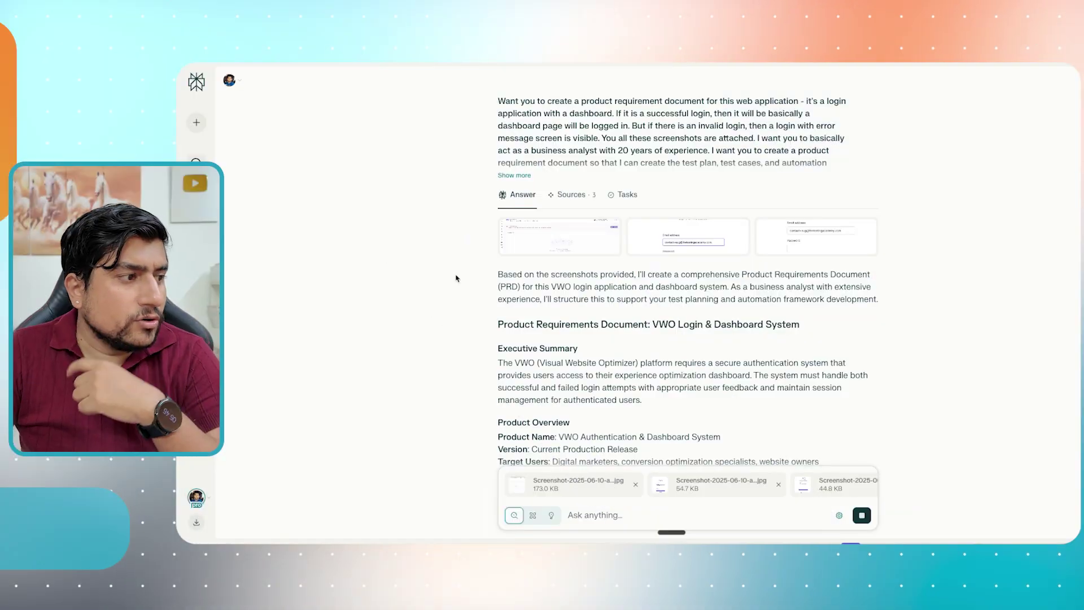
- Skim the PRD answer, then paste the Basic test-plan prompt from the Docs Test Plan tab into Perplexity
scroll(455, 276, "down", 6)
scroll(457, 277, "down", 8)
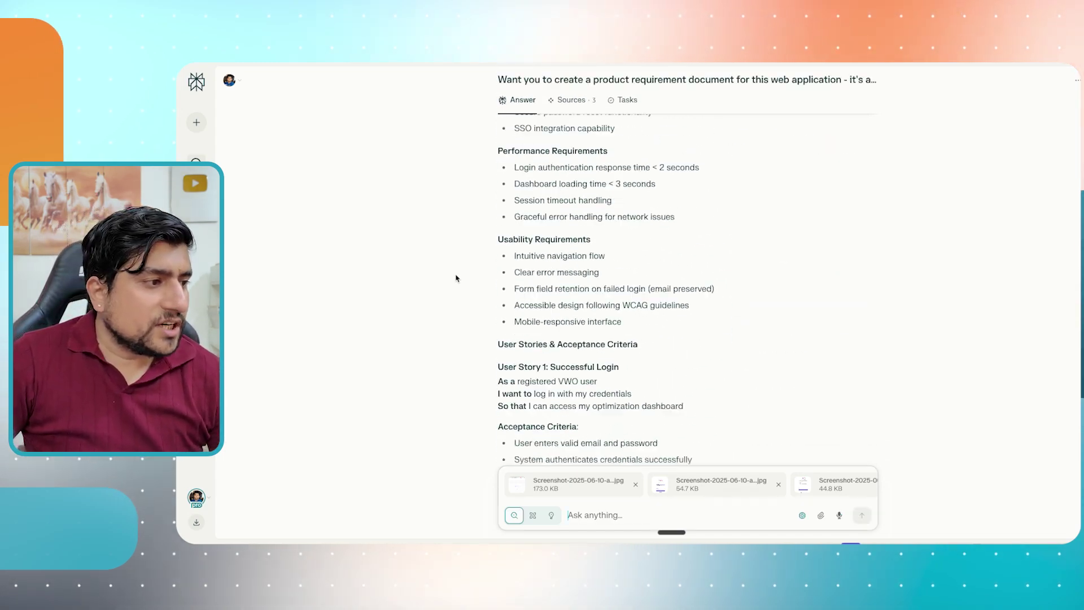
scroll(456, 278, "down", 15)
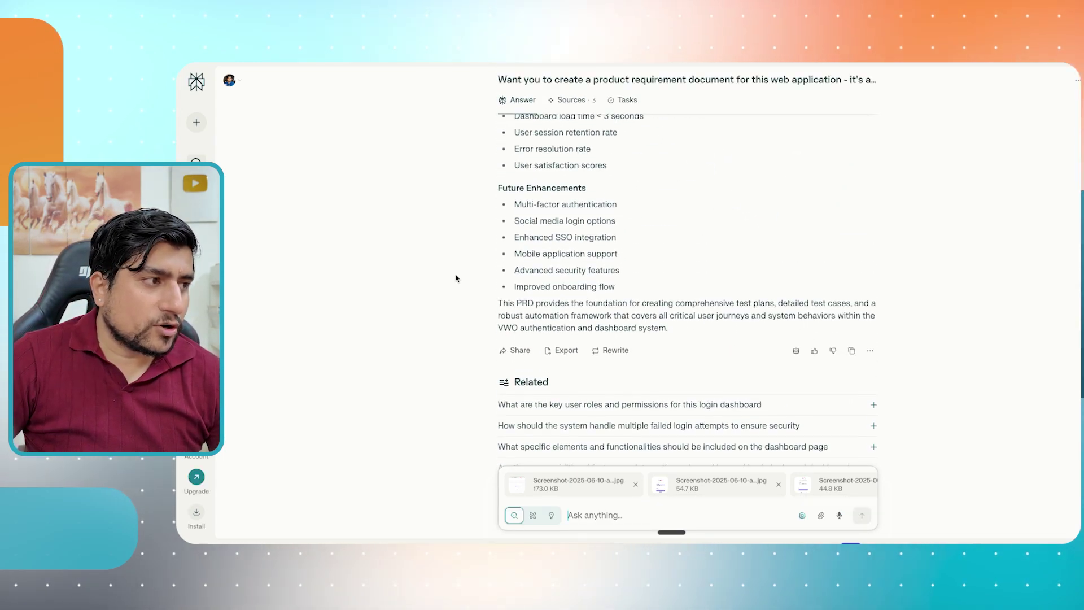
scroll(456, 278, "up", 10)
scroll(457, 278, "up", 4)
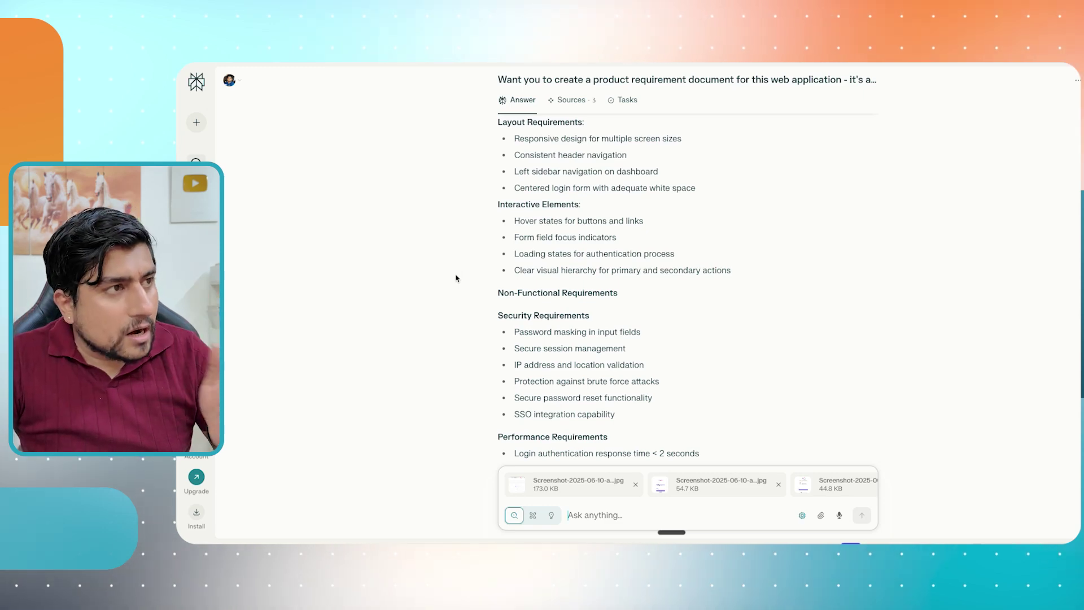
key("alt+Tab")
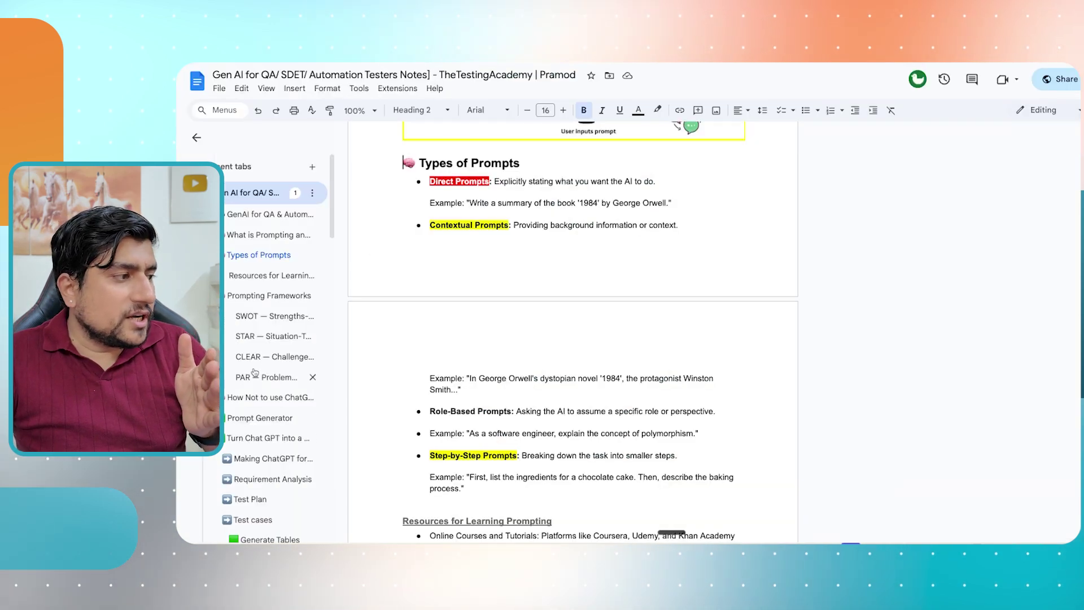
scroll(255, 370, "down", 4)
left_click(250, 274)
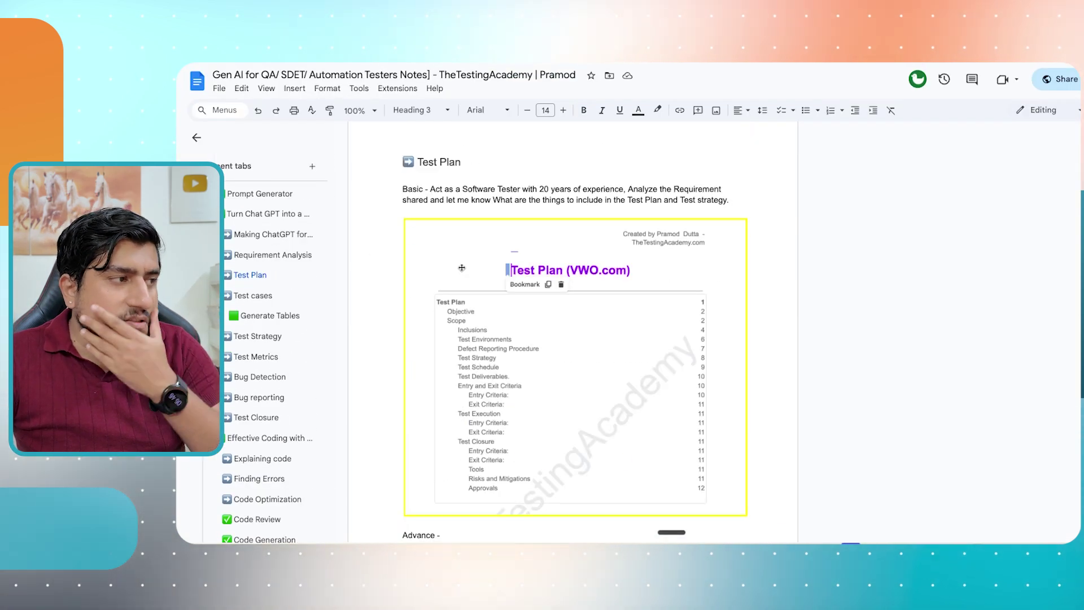
left_click_drag(732, 200, 401, 191)
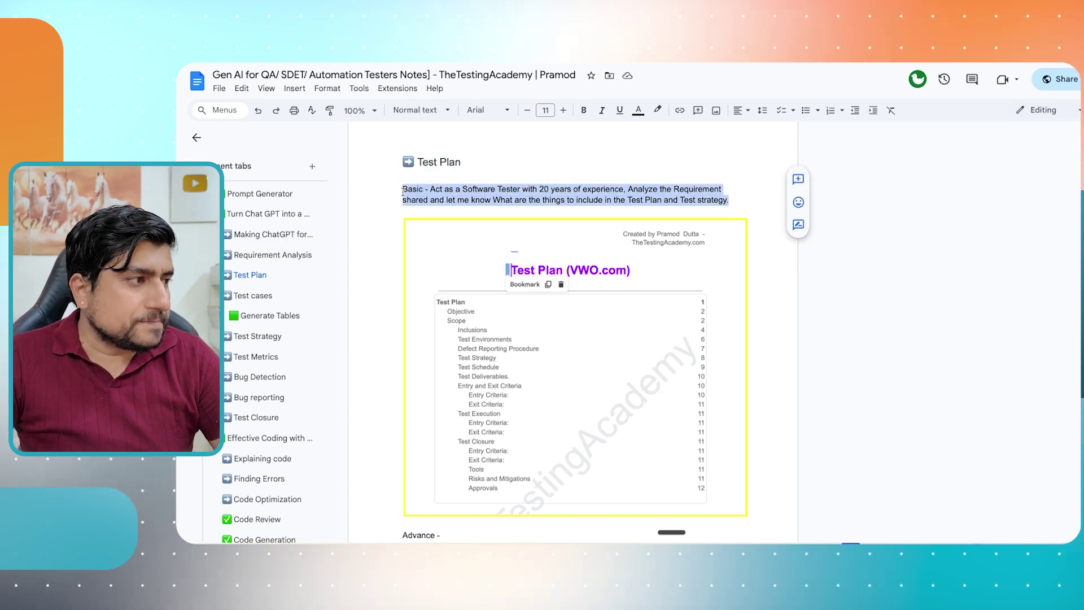
key("alt+Tab")
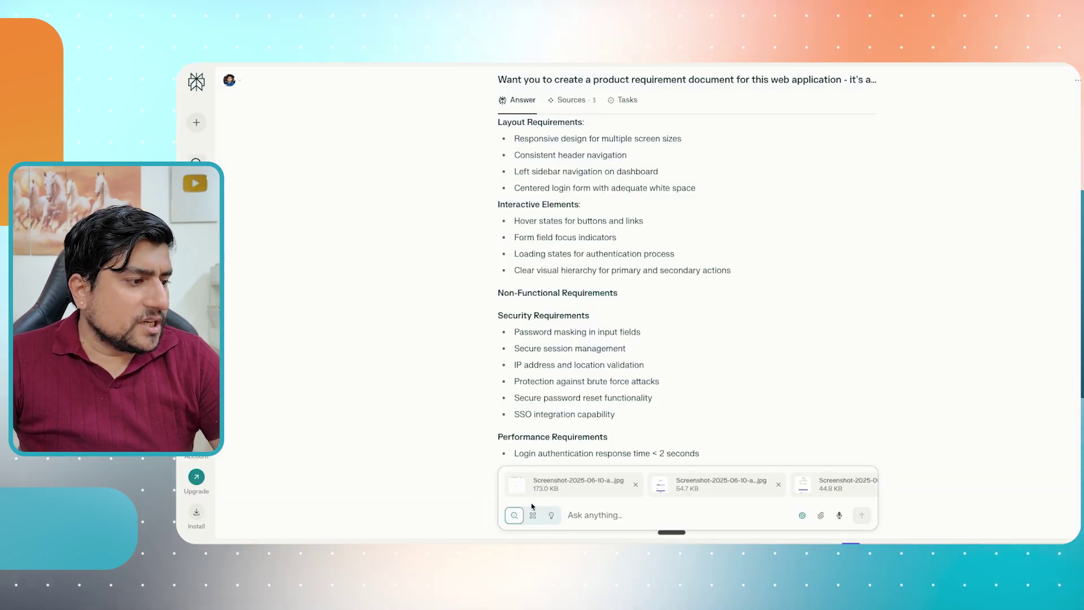
type("Basic - Act as a Software Tester with 20 years of experience, Analyze the Requirement shared and let me know What are the things to include in the Test Plan and Test strategy.")
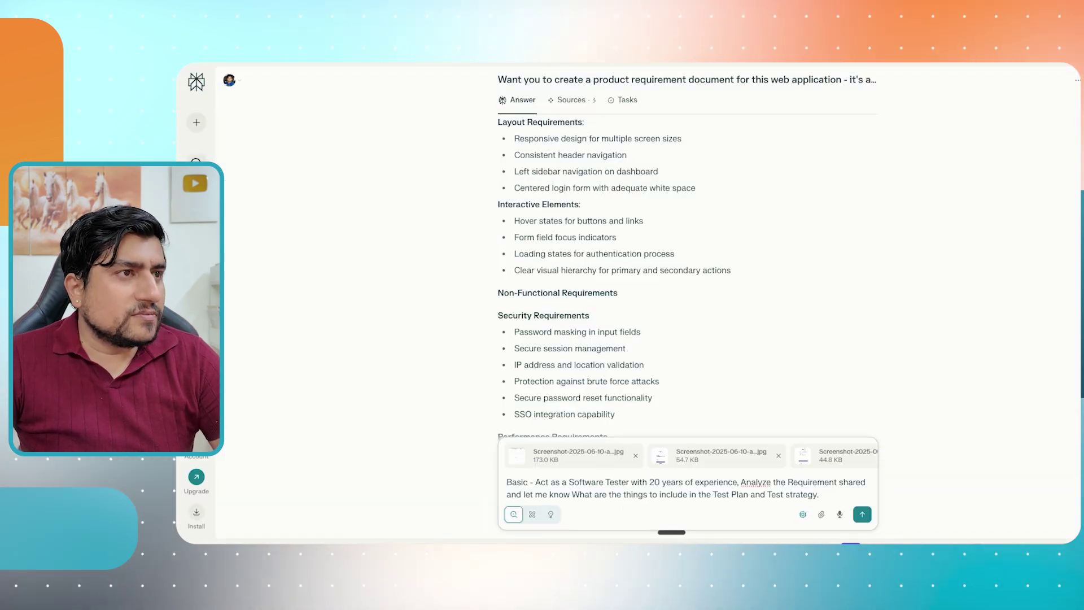
- Open the 'Advance' chatgpt.com share link from the Test Plan notes
key("alt+Tab")
scroll(640, 232, "down", 4)
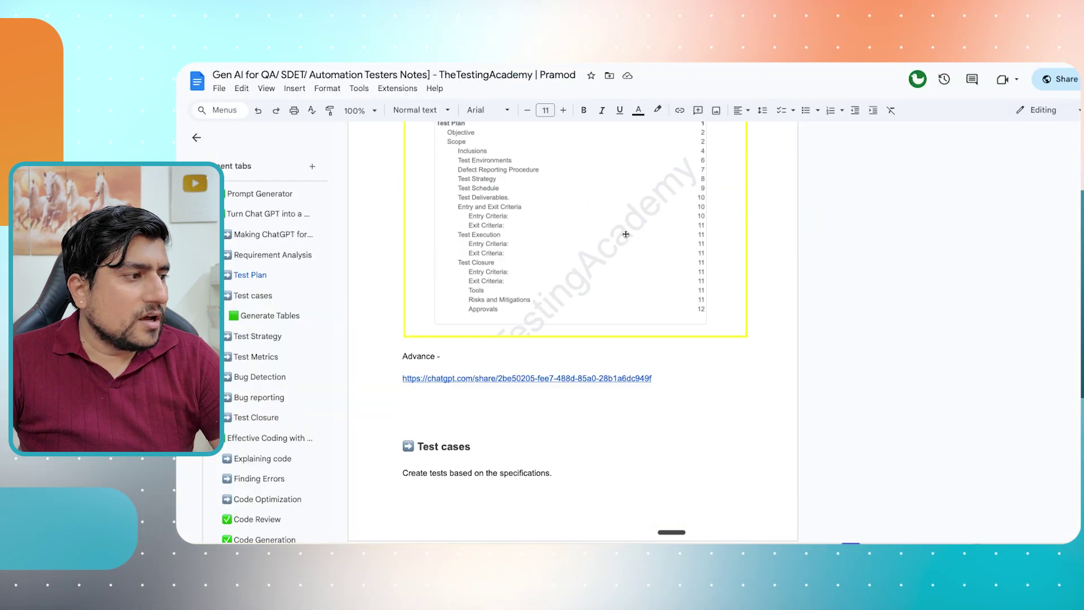
left_click(510, 337)
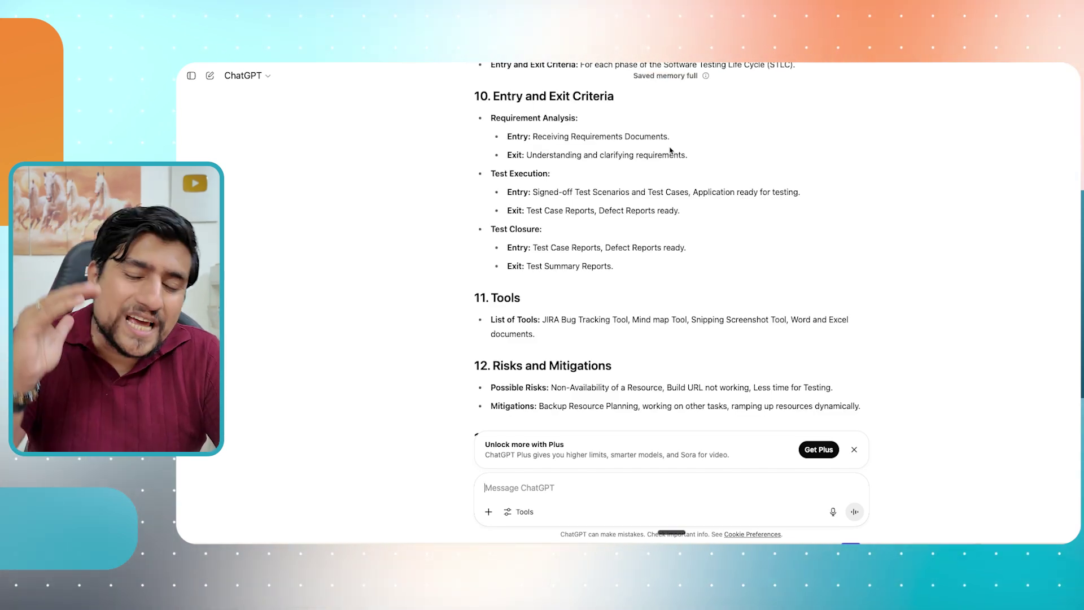
- Select the test plan template prompt at the top of the shared ChatGPT chat
scroll(670, 150, "up", 20)
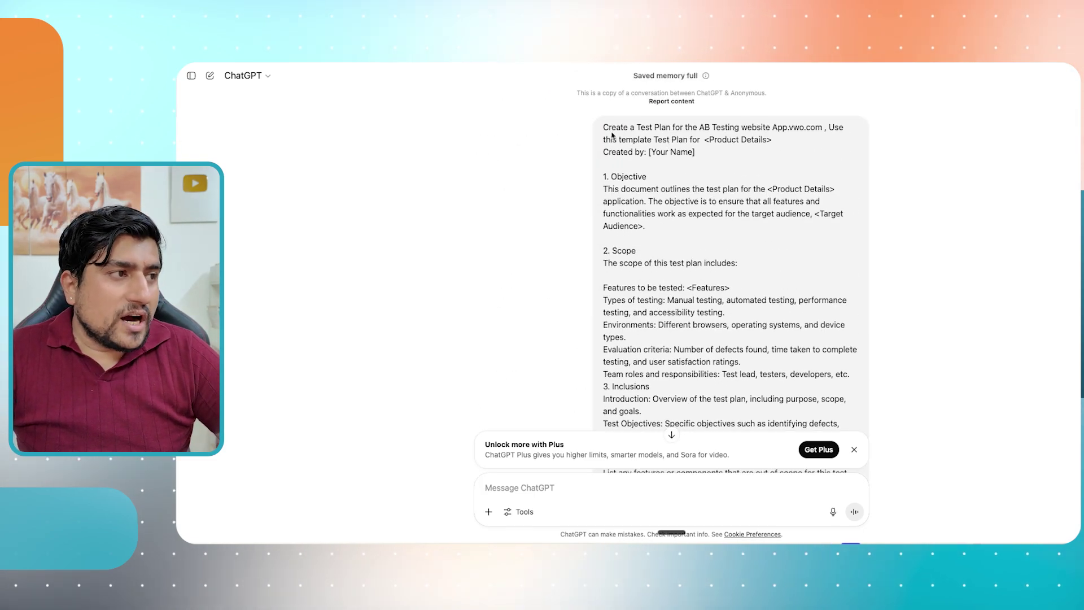
left_click_drag(603, 127, 669, 212)
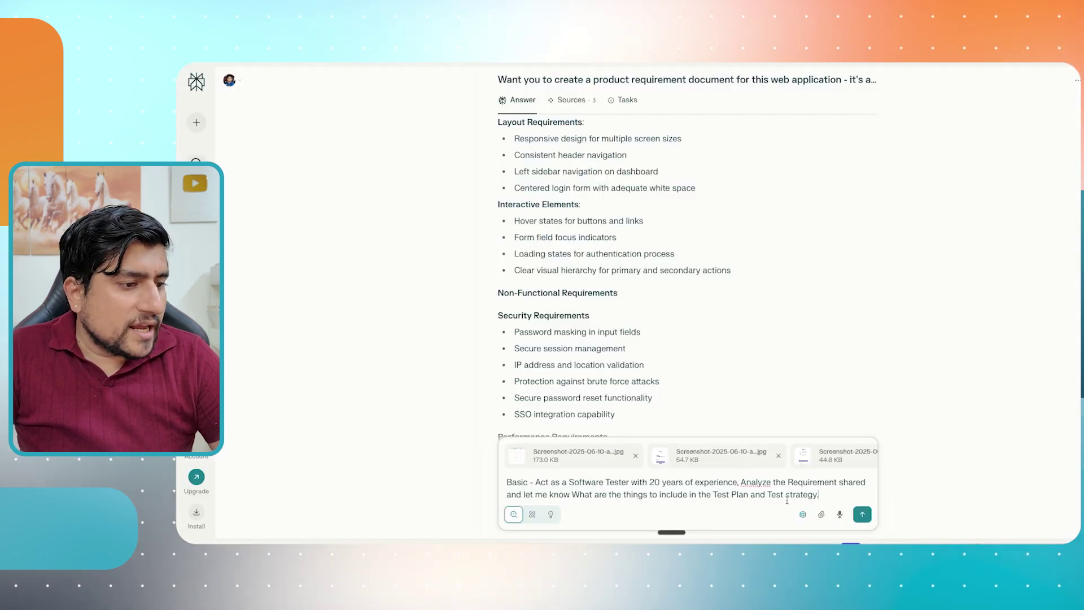
- Paste the template after the tester prompt, submit it, and review the generated VWO test plan
key("ctrl+v")
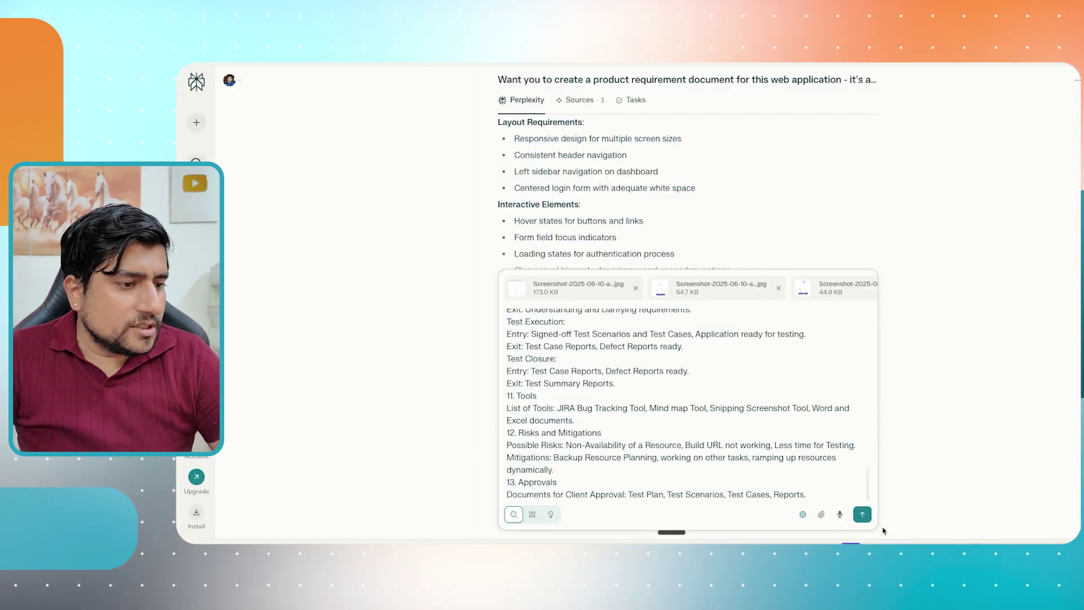
left_click(862, 514)
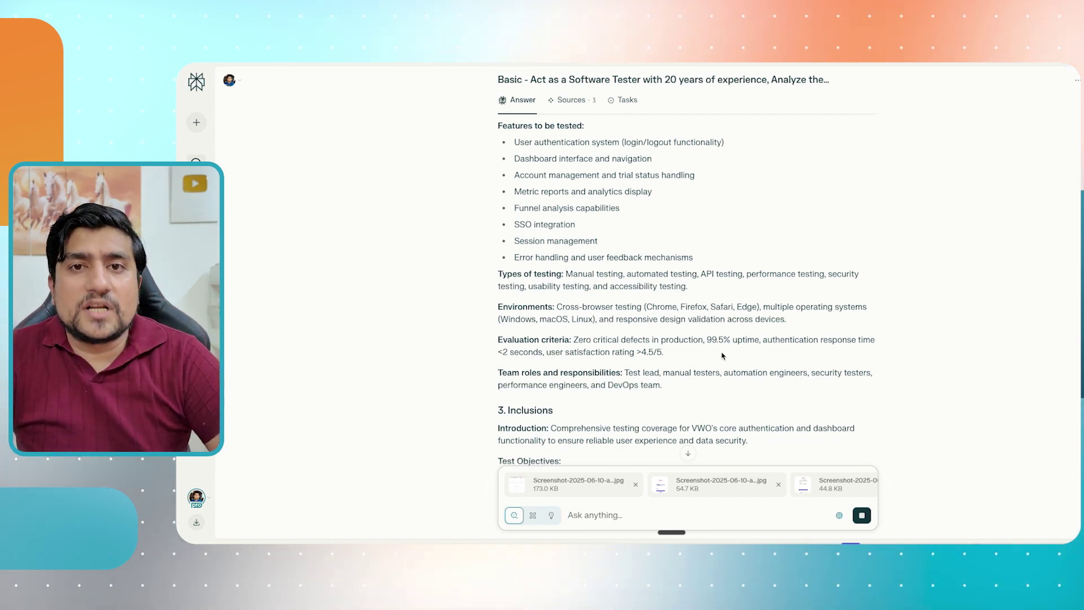
scroll(722, 356, "down", 10)
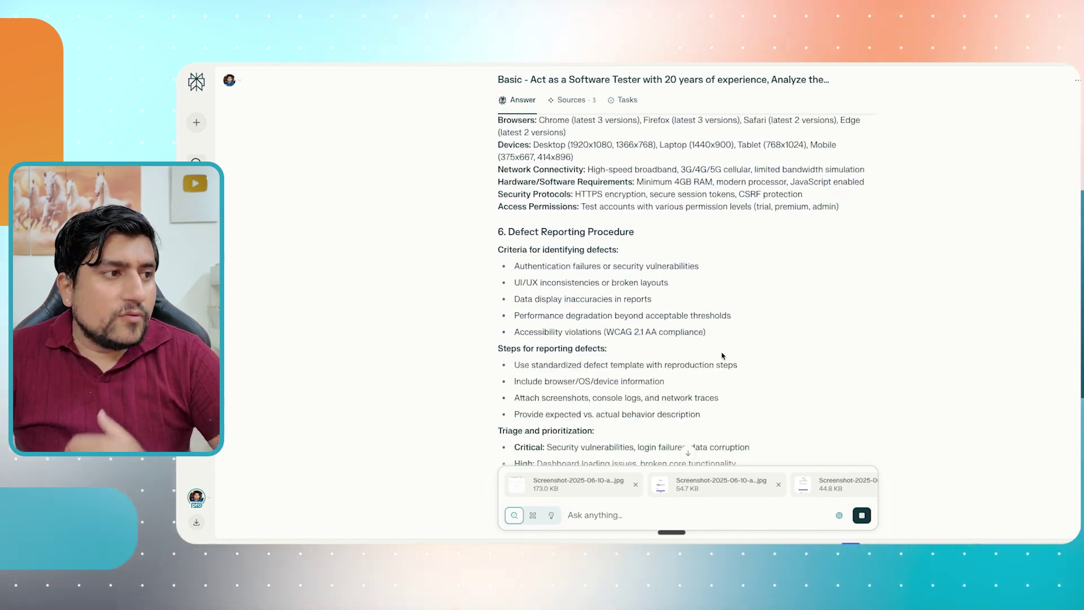
scroll(722, 355, "down", 1)
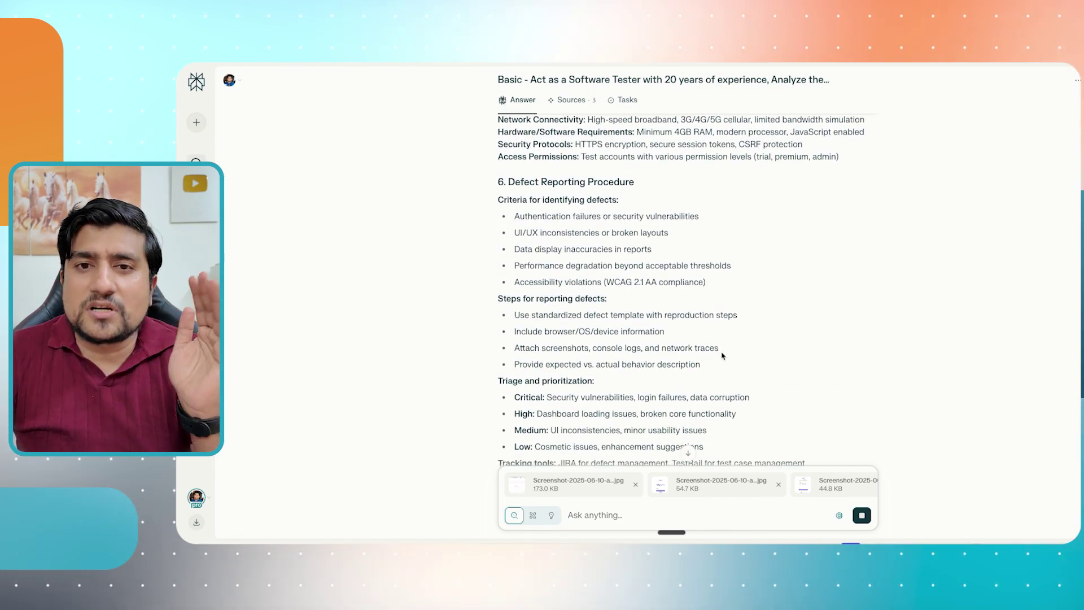
scroll(723, 355, "down", 15)
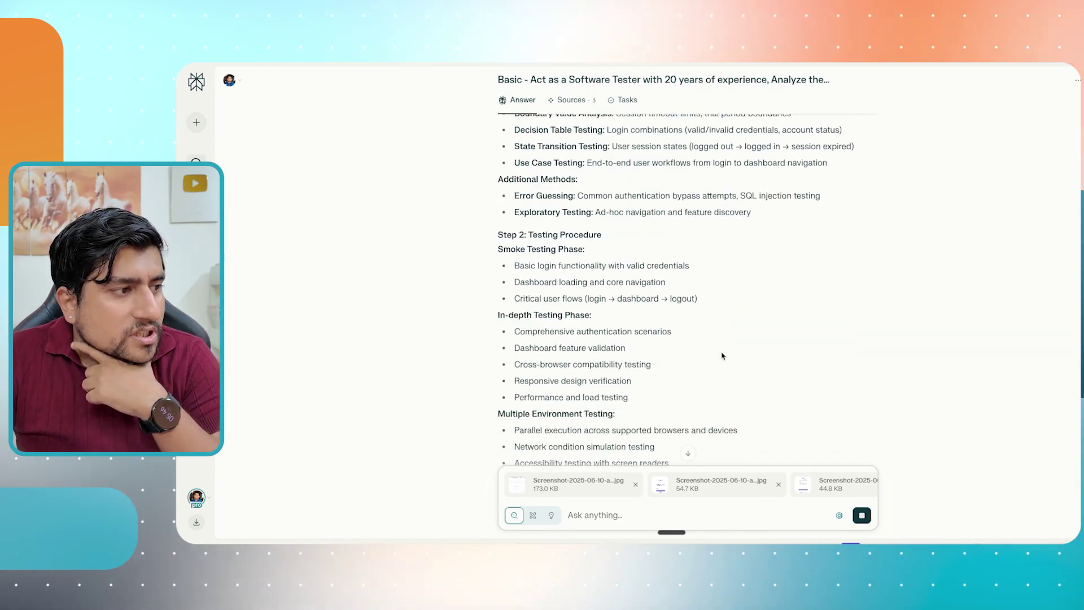
scroll(722, 353, "down", 3)
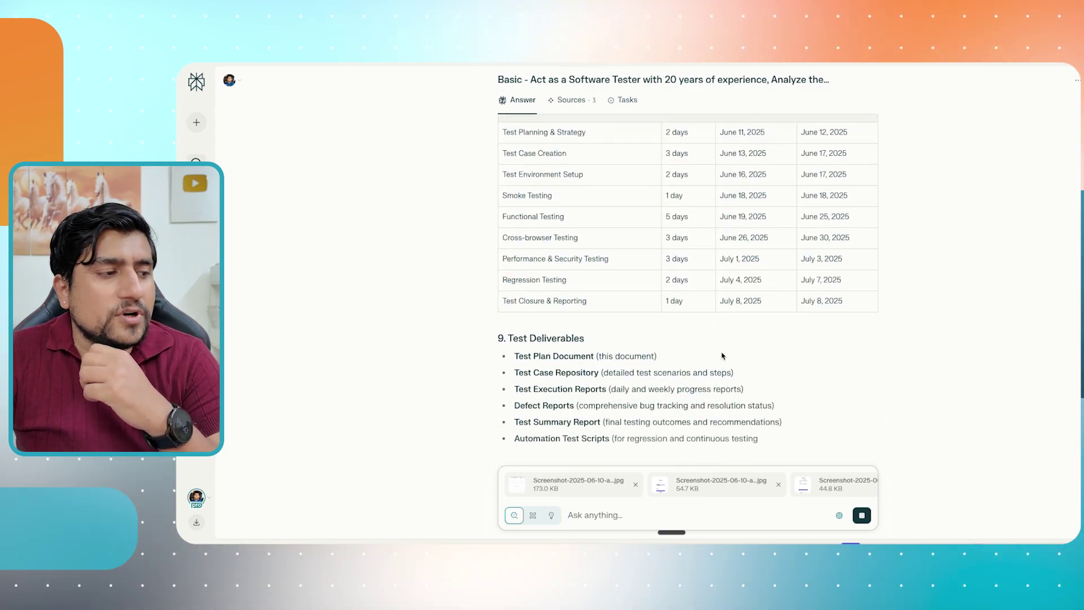
scroll(722, 354, "up", 20)
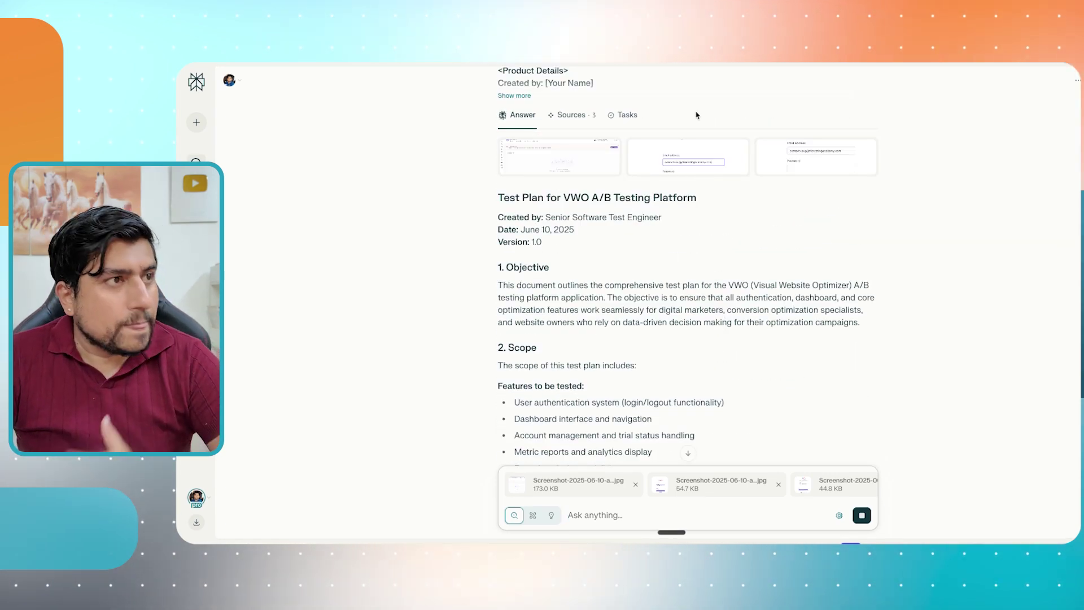
key("ctrl+Tab")
- Copy the Generate Tables prompt for a Jira negative-scenario test case table from the Test cases notes
left_click(253, 296)
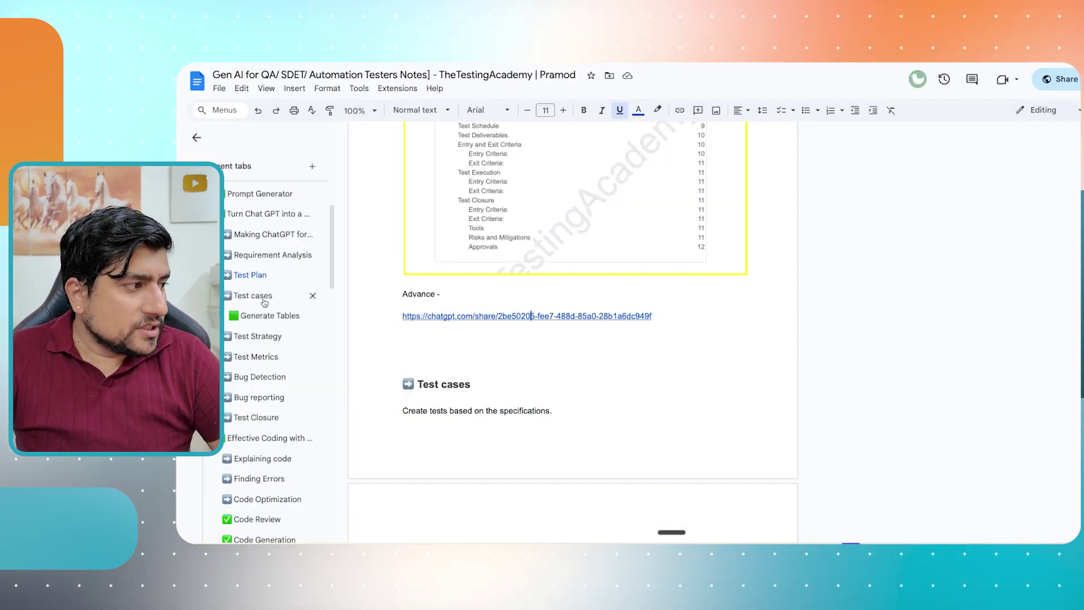
scroll(440, 333, "down", 2)
scroll(440, 333, "down", 6)
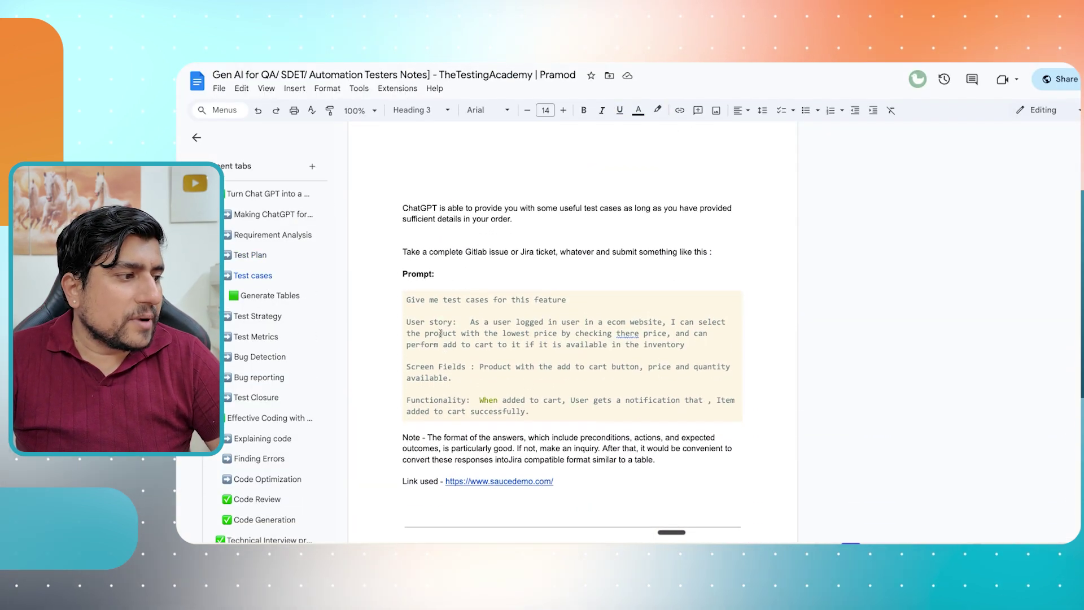
scroll(463, 355, "down", 1)
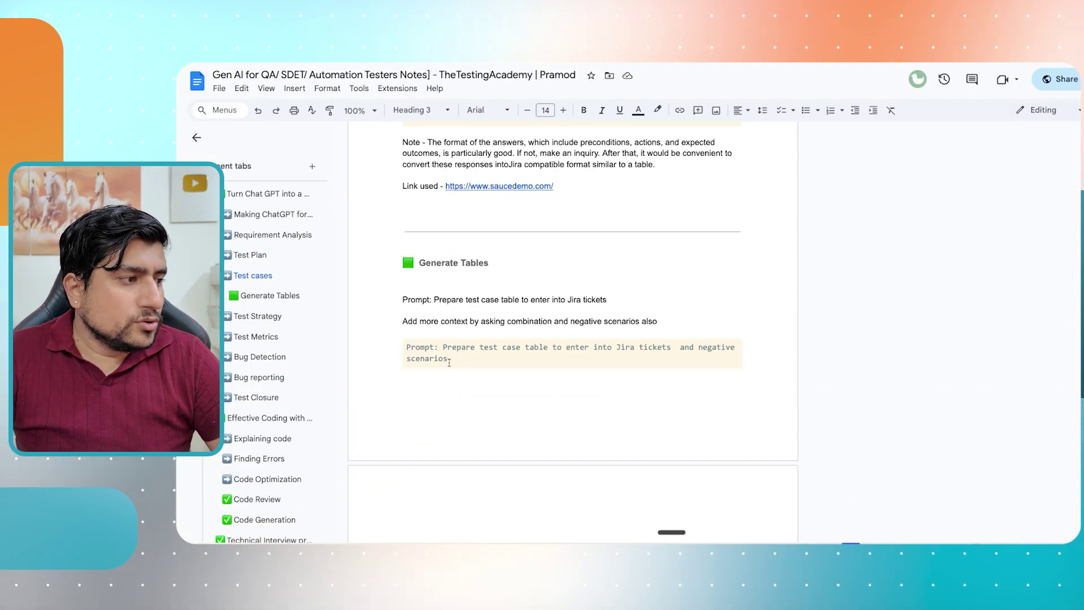
left_click_drag(453, 359, 440, 349)
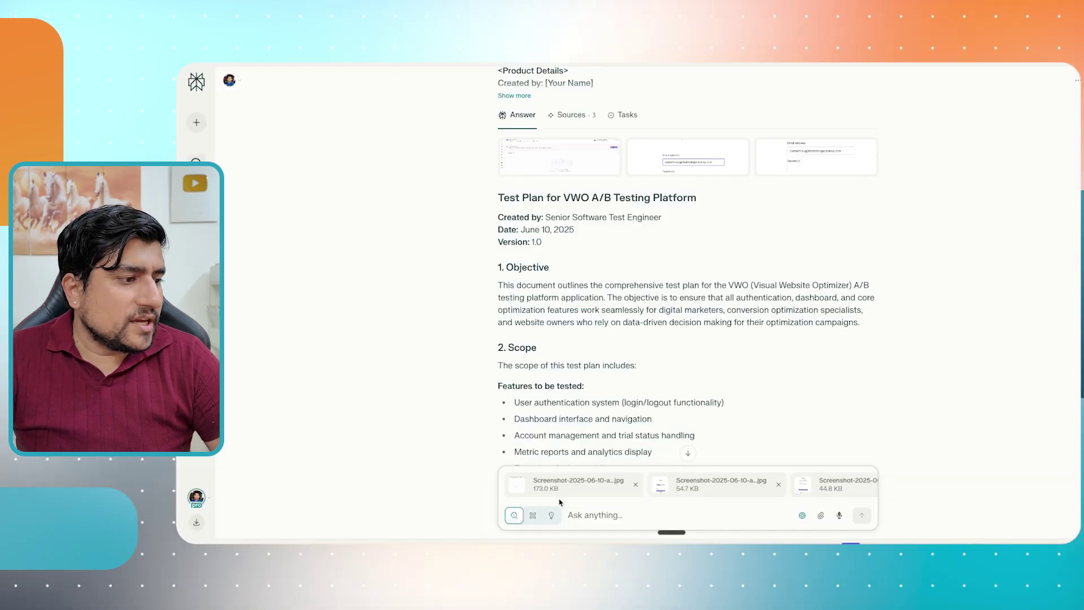
- Paste the Jira test case table prompt into Perplexity, then open the Test Strategy for Ecommerce Website document
type("Prepare test case table to enter into Jira tickets  and negative scenarios.")
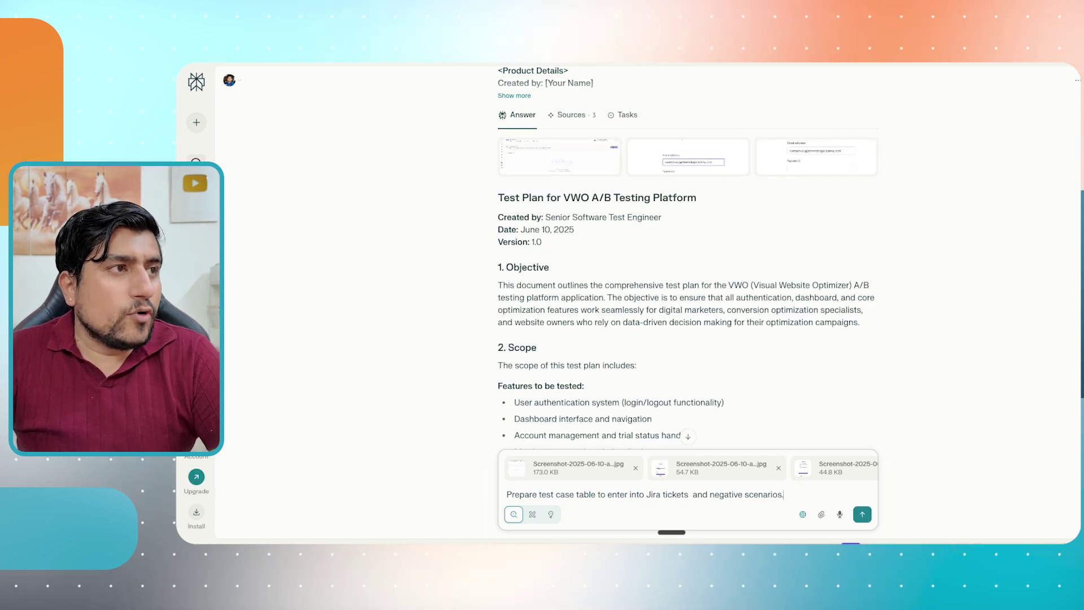
key("alt+Tab")
scroll(532, 288, "up", 5)
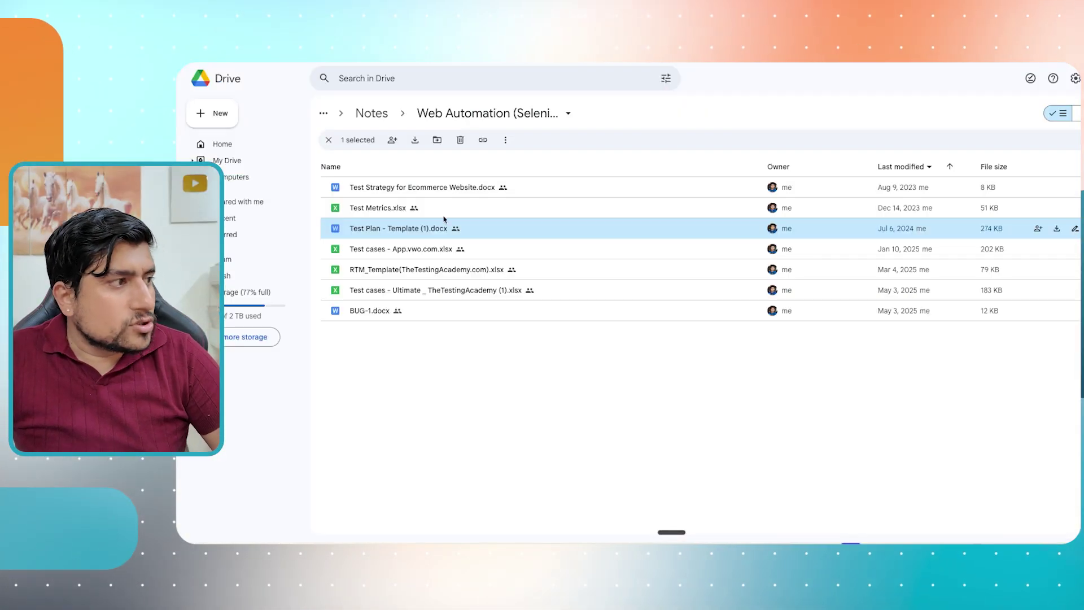
left_click(435, 189)
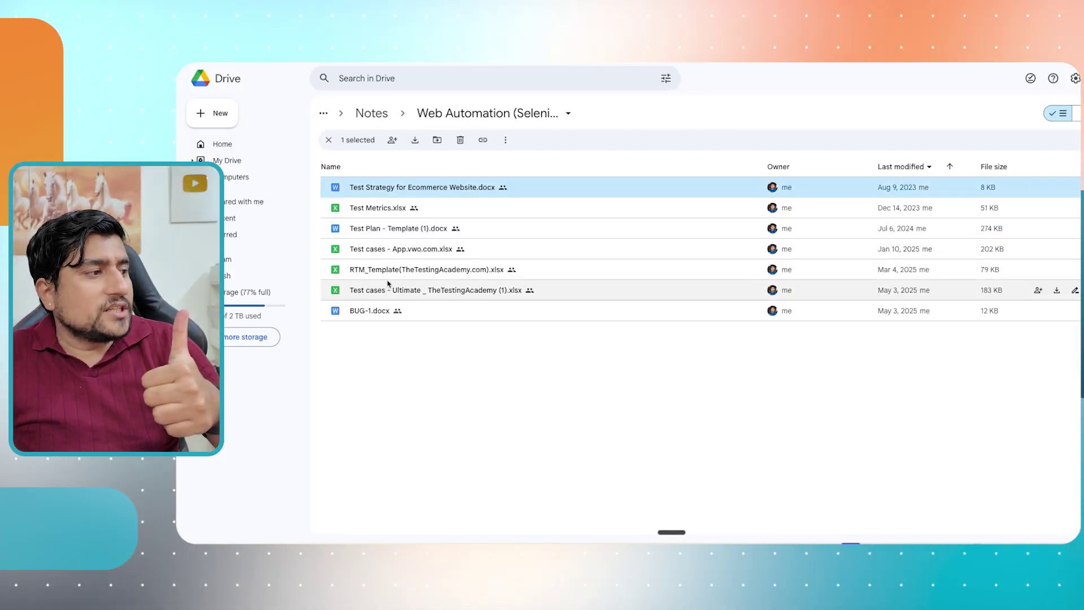
- Open BUG-1.docx and go to the Test Strategy section of the notes
left_click(374, 313)
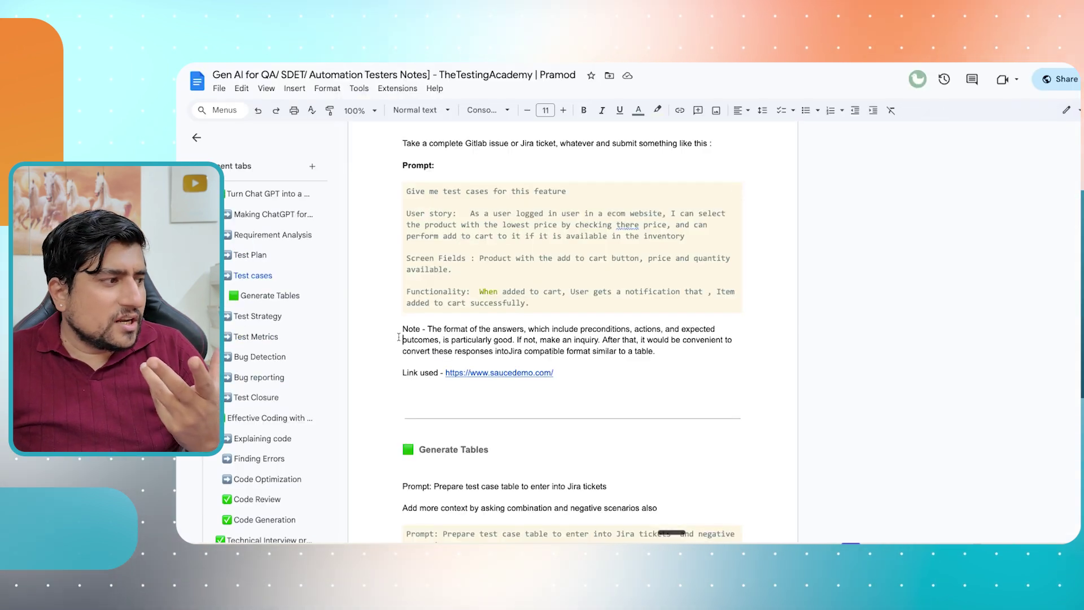
left_click(257, 316)
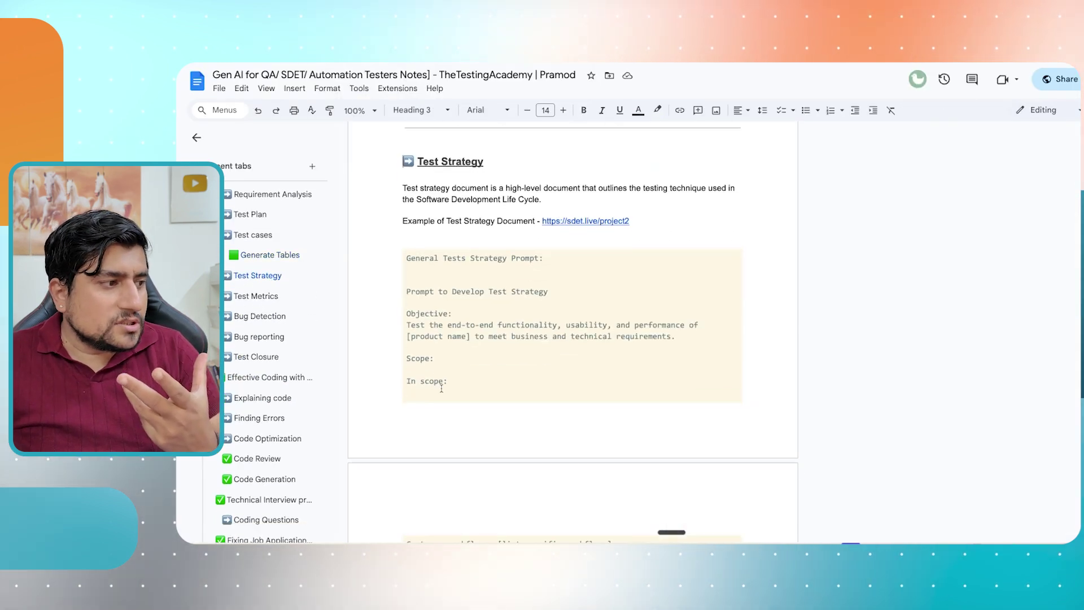
left_click_drag(448, 381, 440, 324)
scroll(439, 316, "down", 2)
scroll(438, 311, "down", 3)
scroll(429, 282, "up", 5)
- Select the test strategy prompt text in its code block
left_click(409, 291)
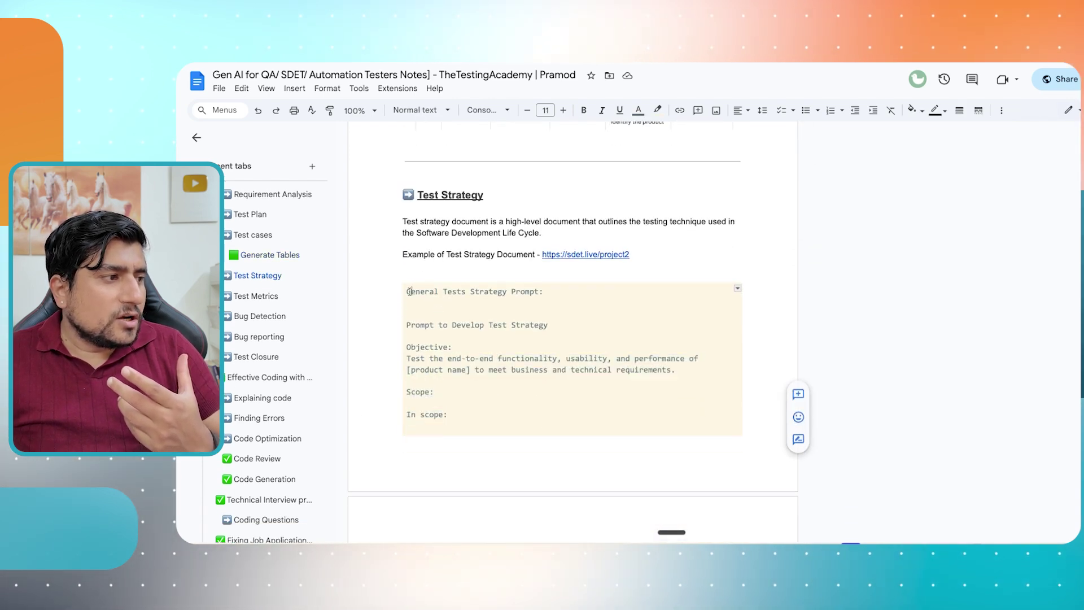
left_click_drag(407, 291, 497, 370)
scroll(515, 368, "down", 8)
scroll(516, 369, "down", 6)
scroll(516, 368, "up", 5)
scroll(530, 383, "up", 10)
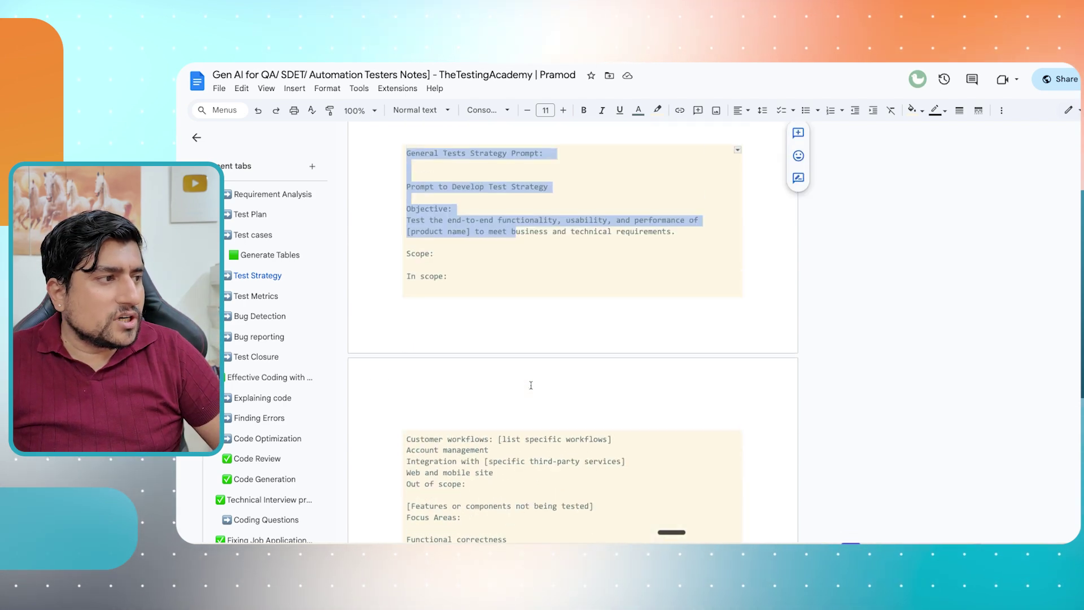
- Look through the Test Metrics section and its cycle diagram
left_click(253, 304)
scroll(435, 243, "down", 5)
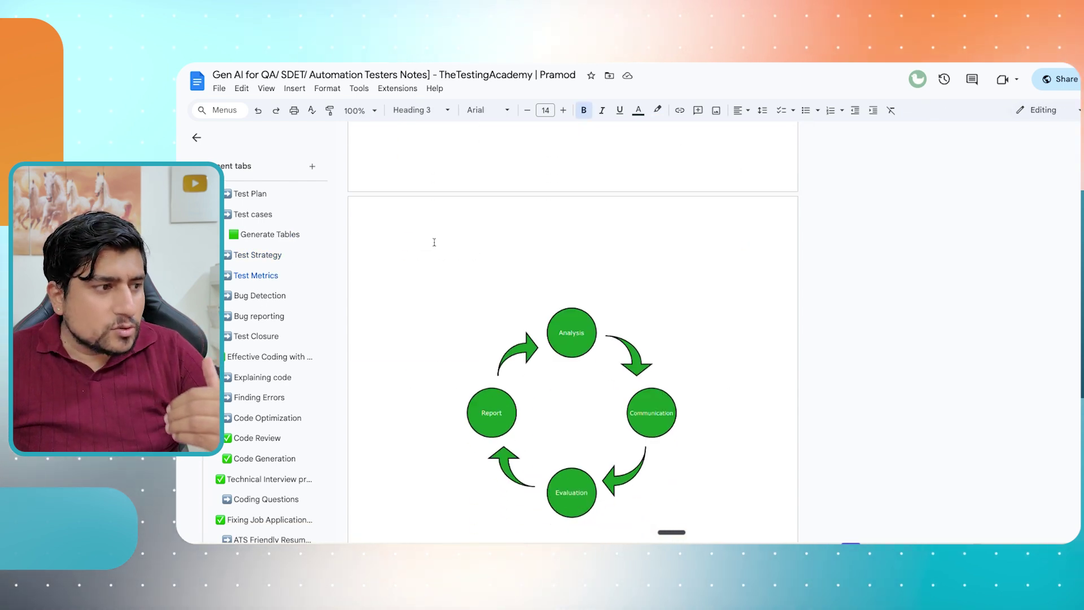
scroll(435, 242, "down", 3)
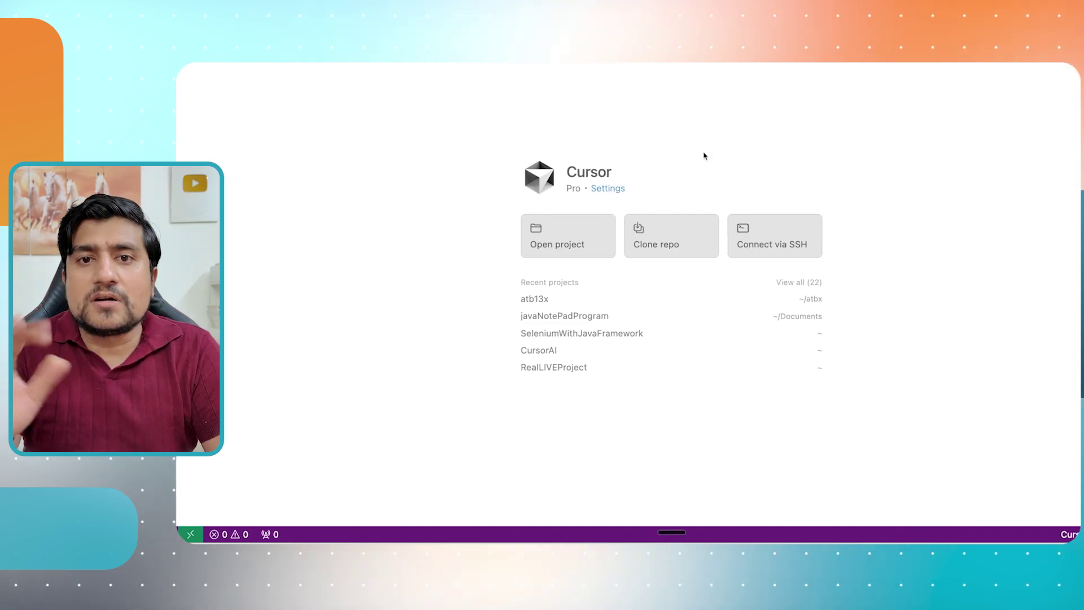
- Review the positive and negative authentication test cases, then open Test cases - App.vwo.com.xlsx from Drive
key("ctrl+Left")
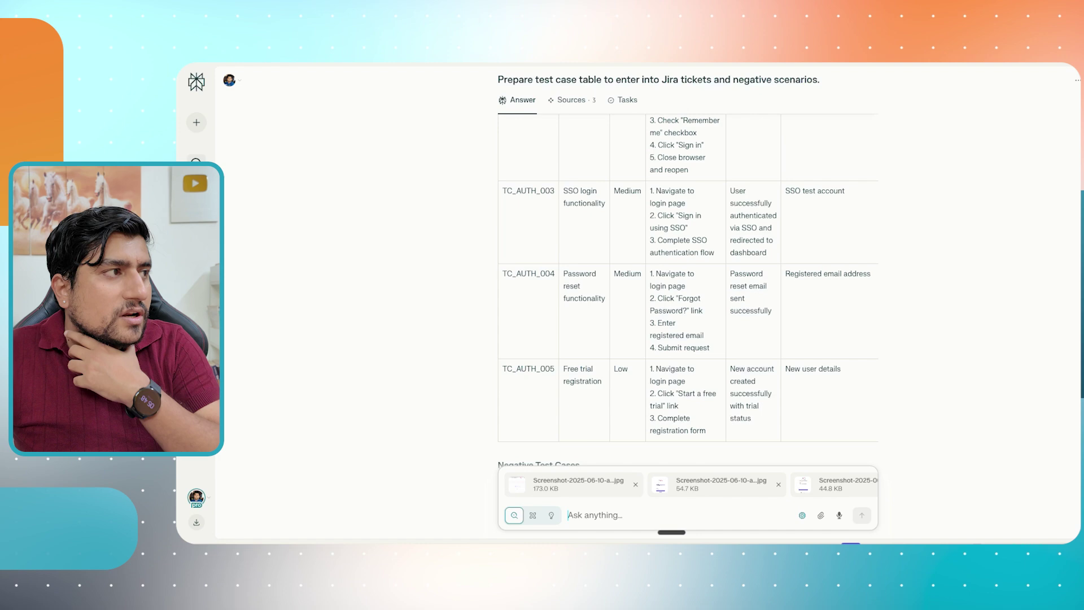
scroll(481, 242, "down", 5)
scroll(480, 241, "up", 5)
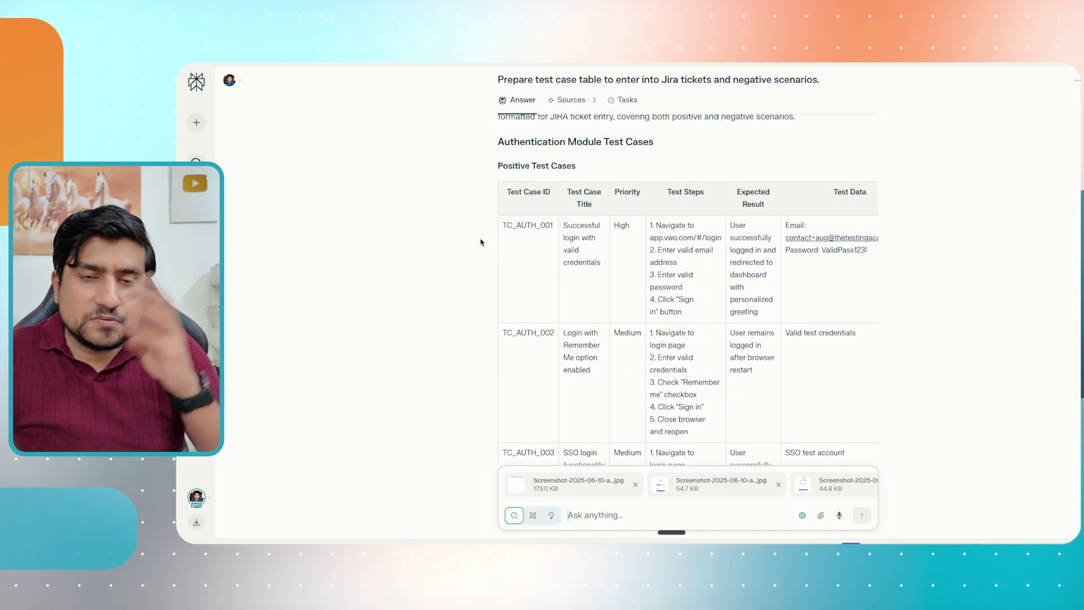
scroll(480, 241, "down", 10)
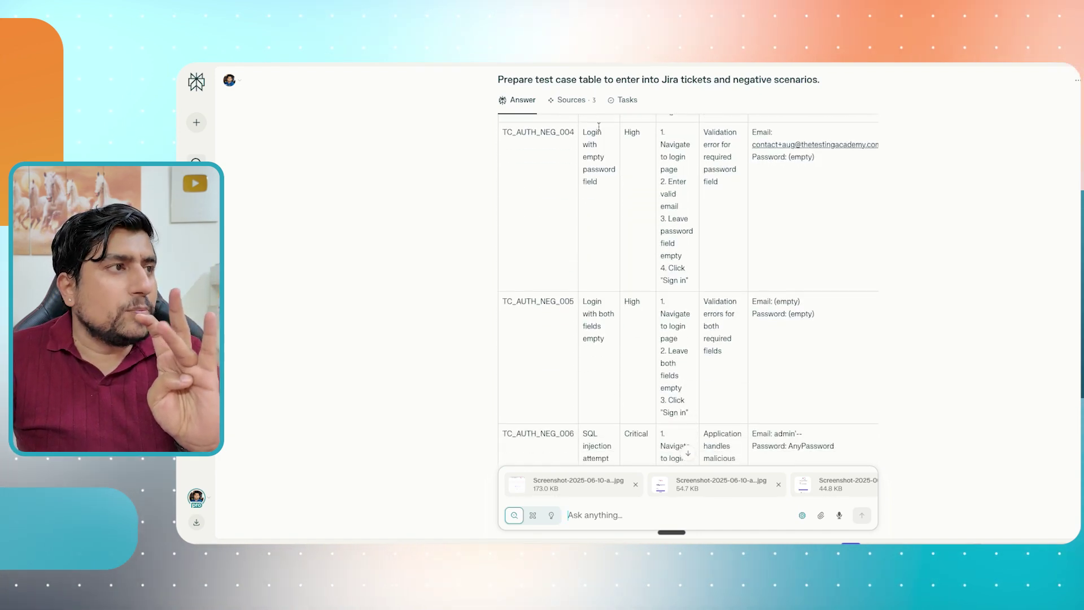
key("alt+Tab")
double_click(410, 249)
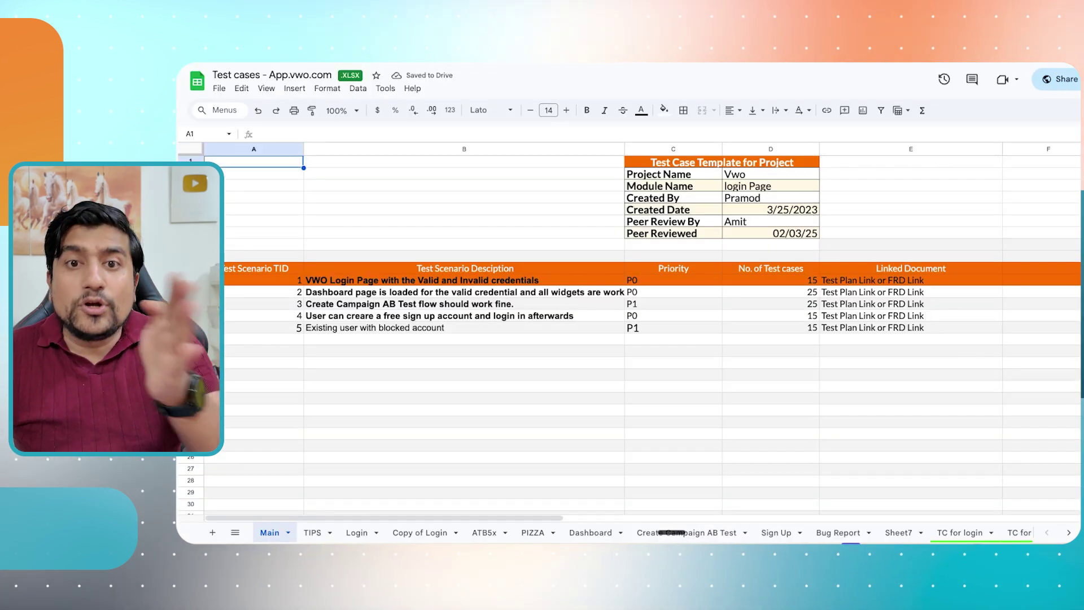
- Select a cell in the Main sheet and scroll through the five VWO test scenarios
left_click(536, 255)
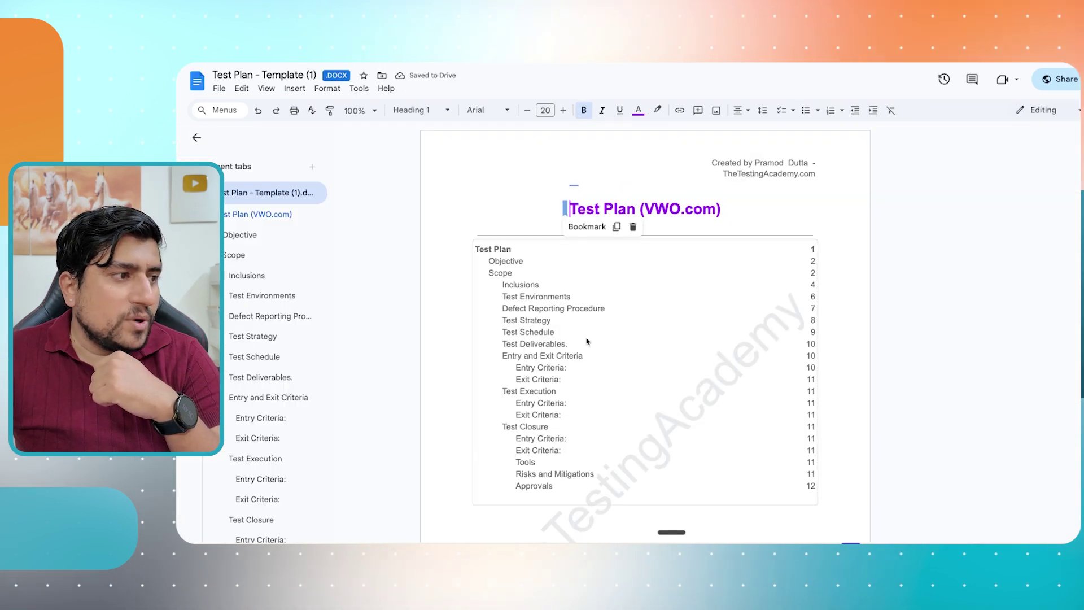
scroll(646, 327, "down", 20)
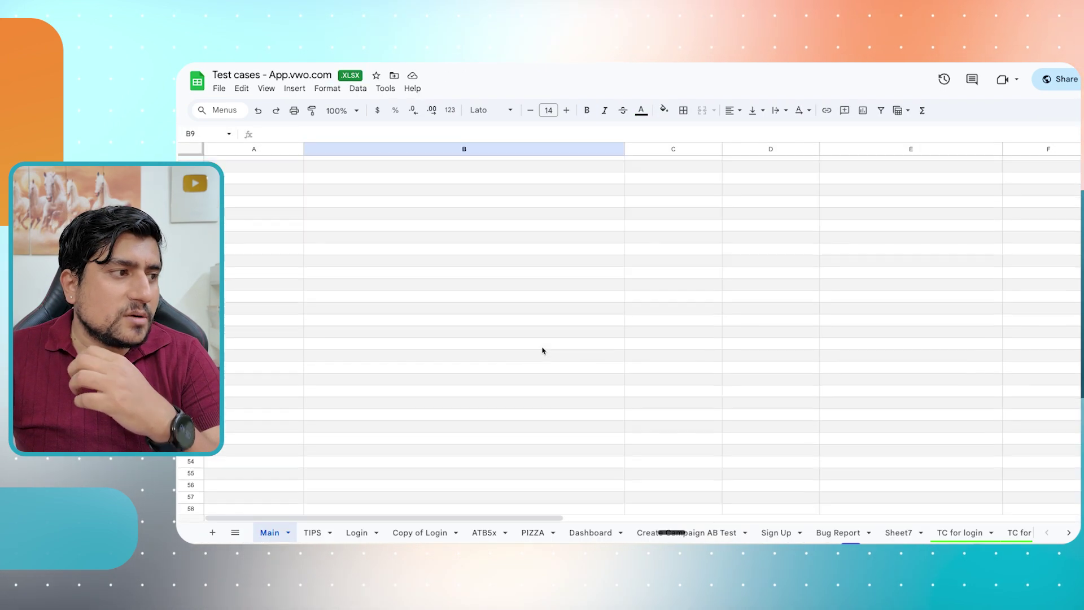
scroll(542, 351, "down", 15)
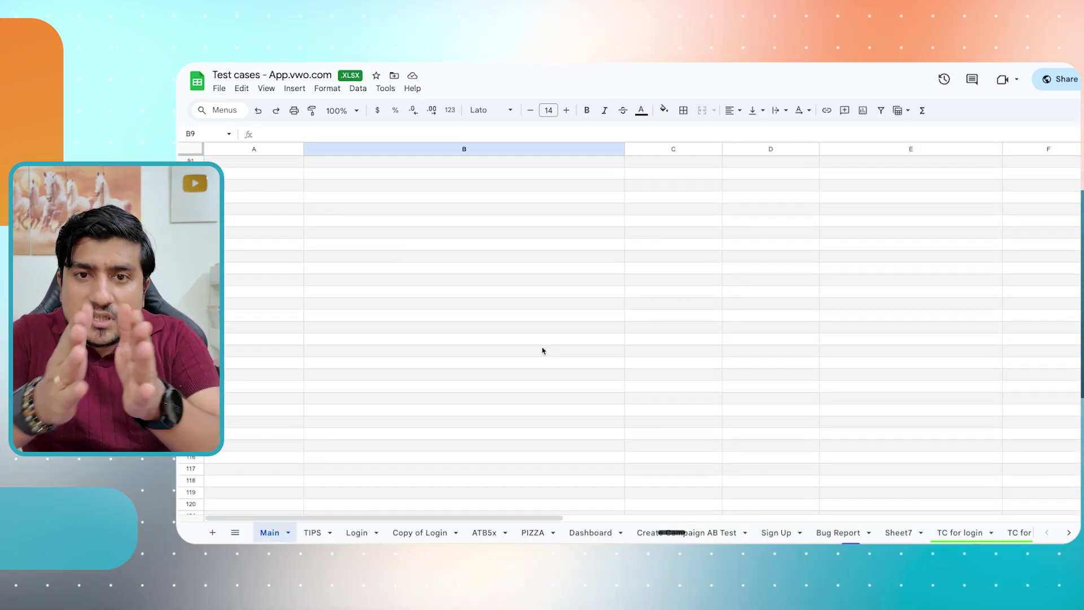